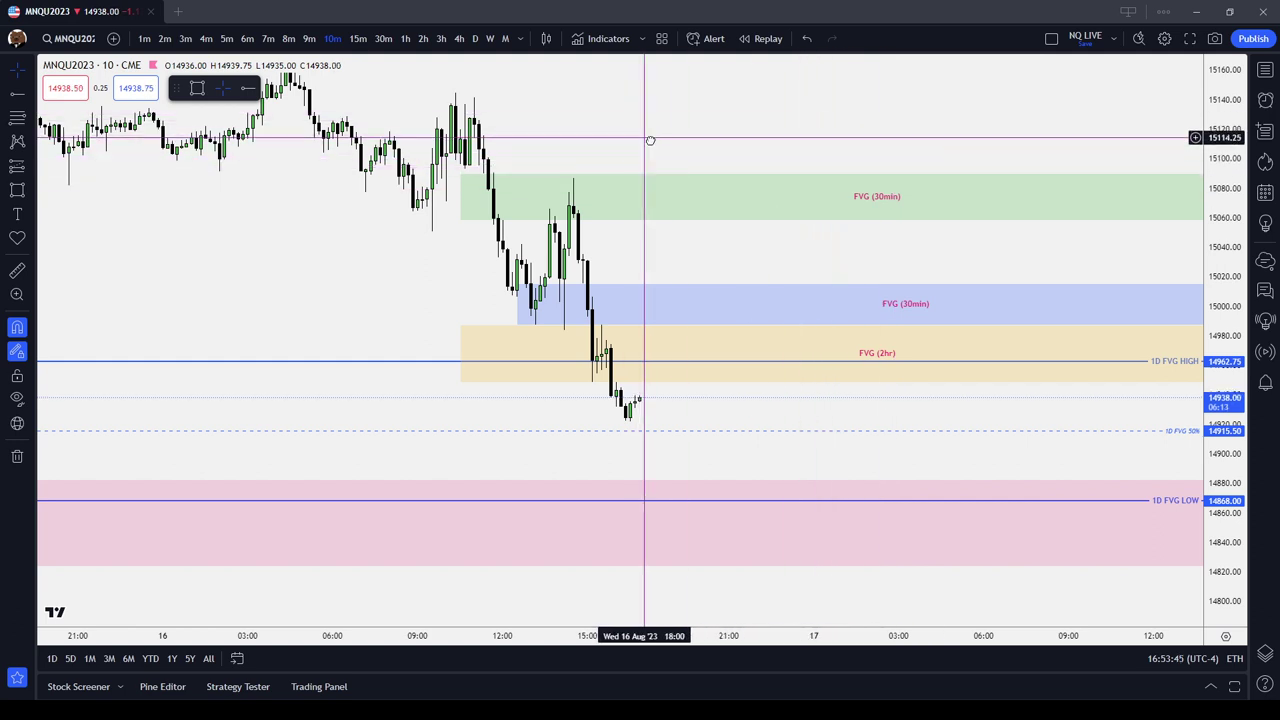
# - Switch the MNQU2023 chart from 10 minutes to the weekly timeframe and rescale it to fit the recent candles and FVG levels
pyautogui.moveTo(650, 140); pyautogui.dragTo(816, 201)
pyautogui.scroll(-2, 630, 92)
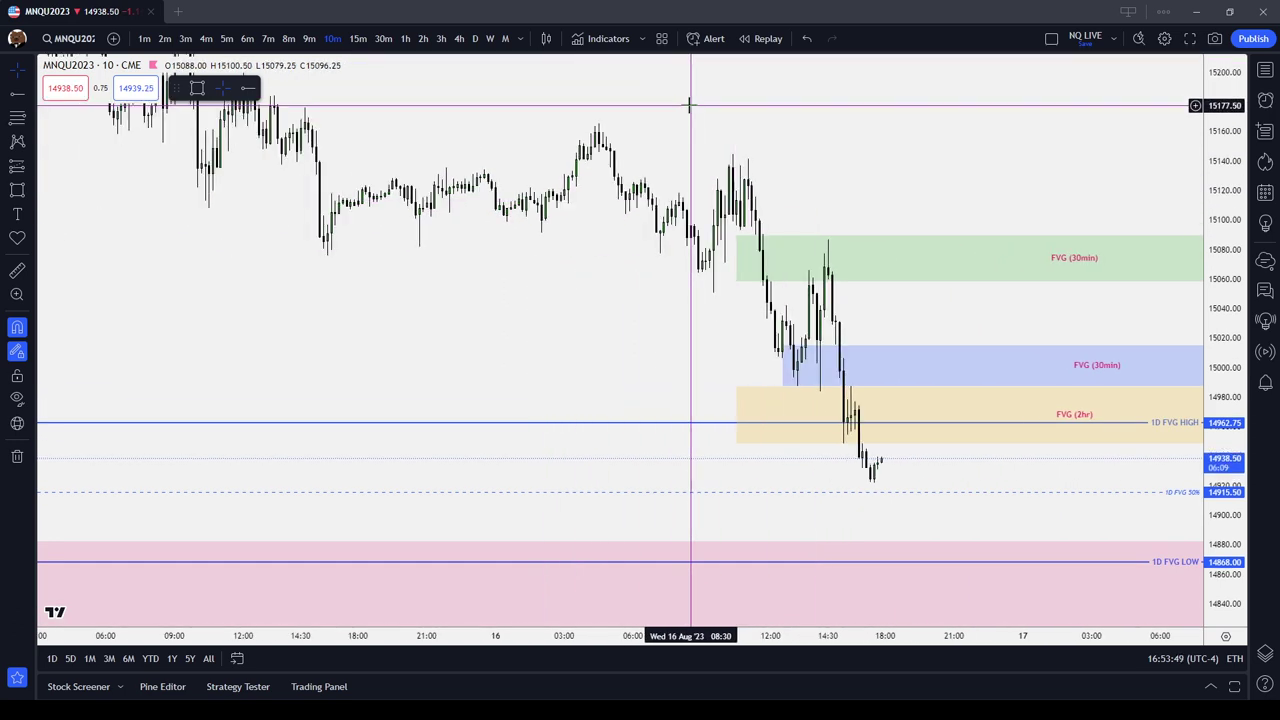
pyautogui.hscroll(5, 680, 130)
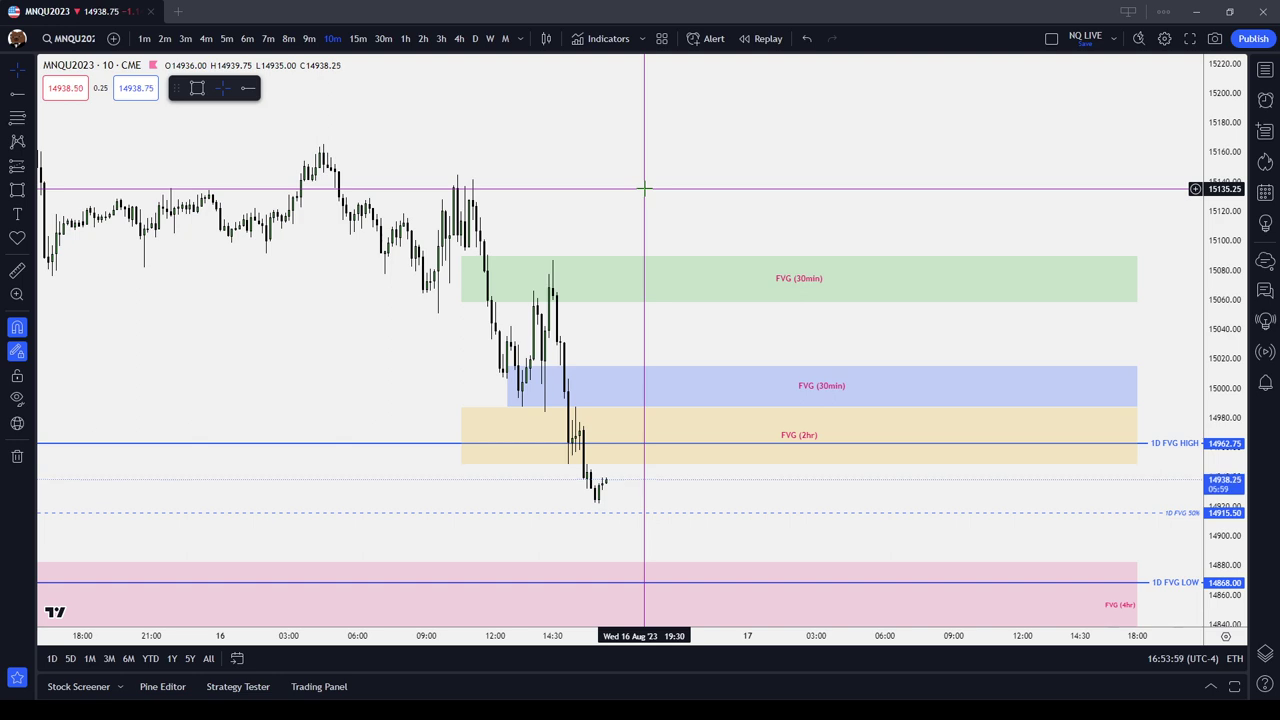
pyautogui.click(491, 38)
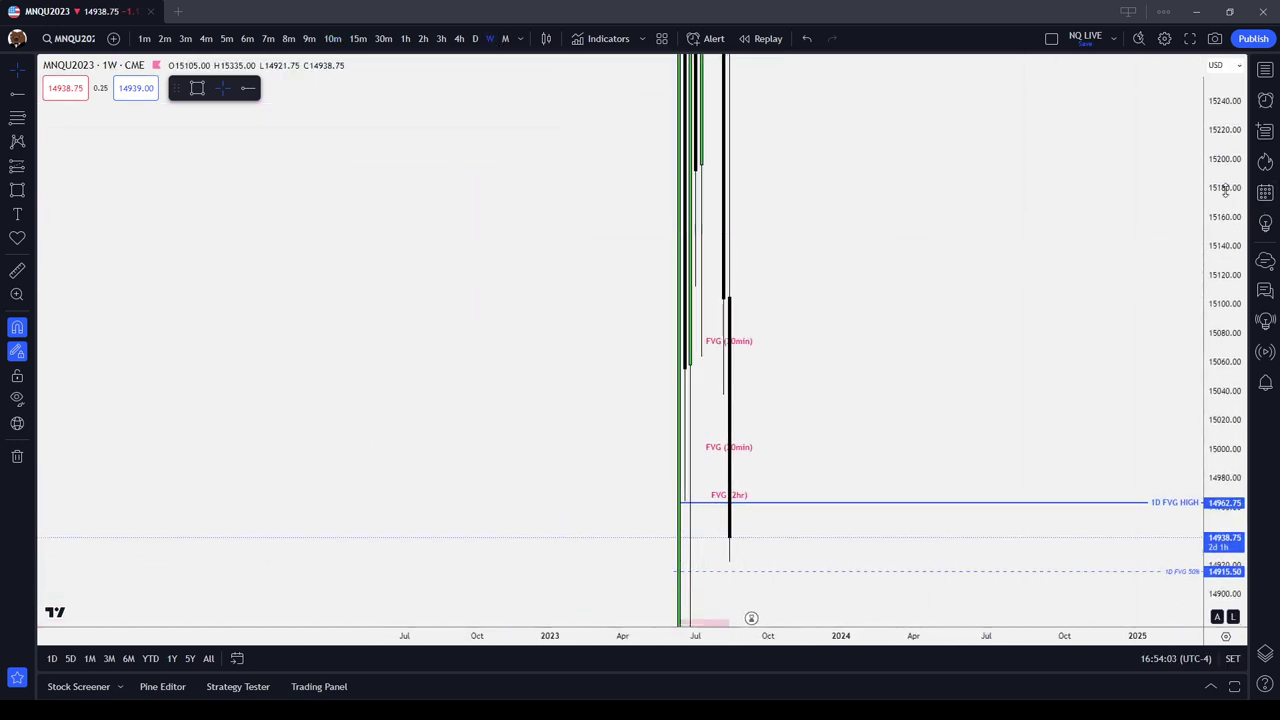
pyautogui.moveTo(1225, 190); pyautogui.dragTo(1225, 590)
pyautogui.scroll(4, 1000, 477)
pyautogui.moveTo(689, 284); pyautogui.dragTo(970, 297)
pyautogui.scroll(2, 970, 297)
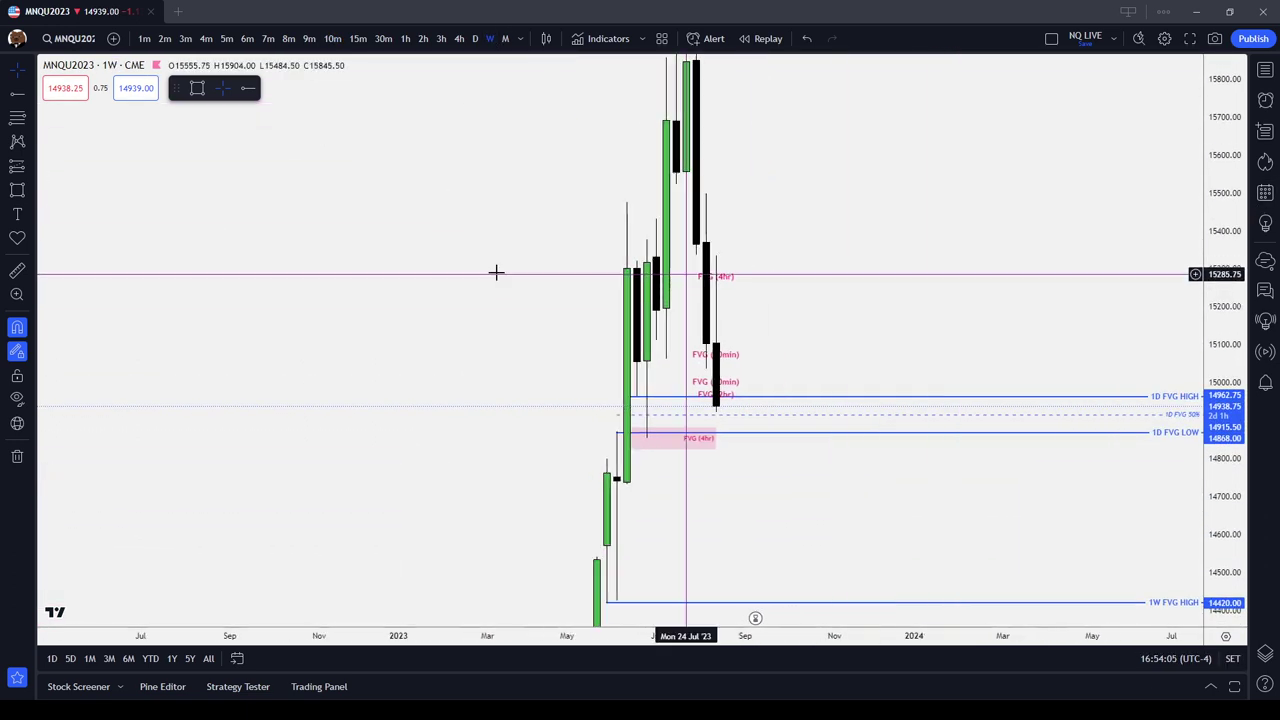
# - Hide all drawings to examine the bare weekly candles of the 2023 rally, and show the drawings again
pyautogui.click(17, 399)
pyautogui.scroll(3, 783, 334)
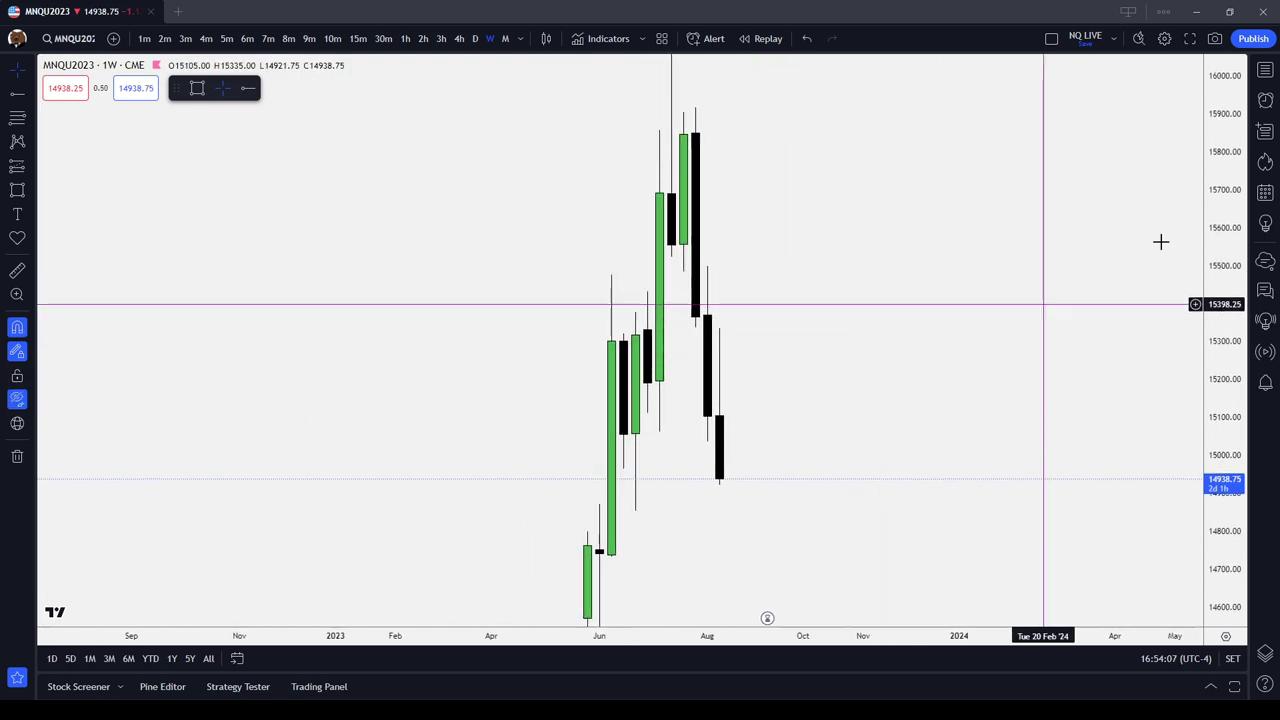
pyautogui.moveTo(1226, 243); pyautogui.dragTo(1230, 445)
pyautogui.moveTo(995, 445); pyautogui.dragTo(1003, 241)
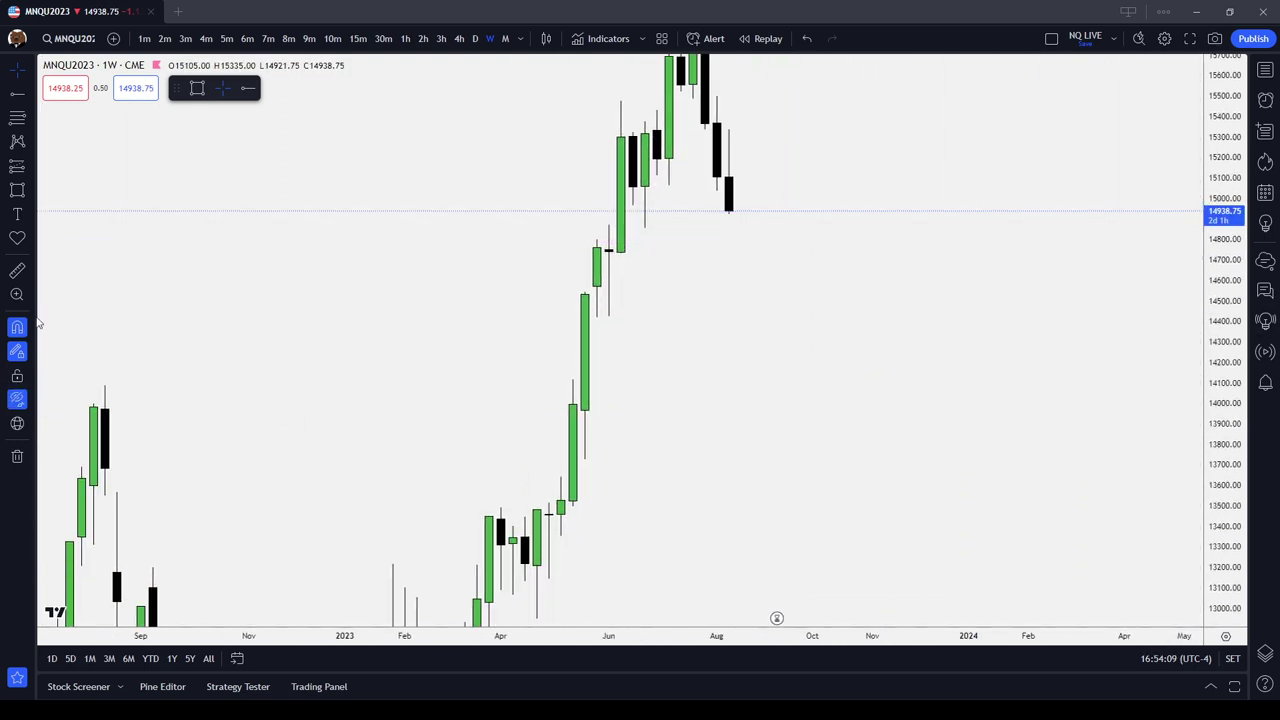
pyautogui.click(17, 399)
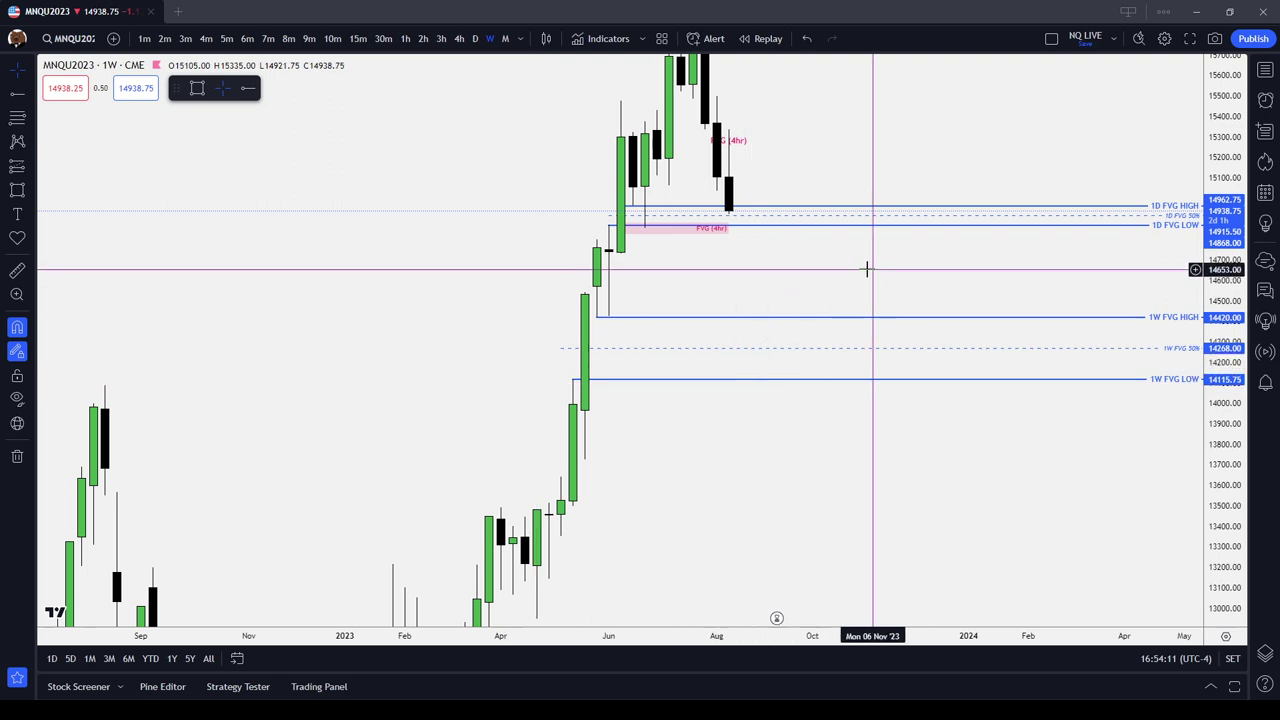
# - Examine the weekly fair value gap between the 1W FVG HIGH and 1W FVG LOW lines on the weekly chart
pyautogui.moveTo(855, 297); pyautogui.dragTo(886, 334)
pyautogui.click(701, 352)
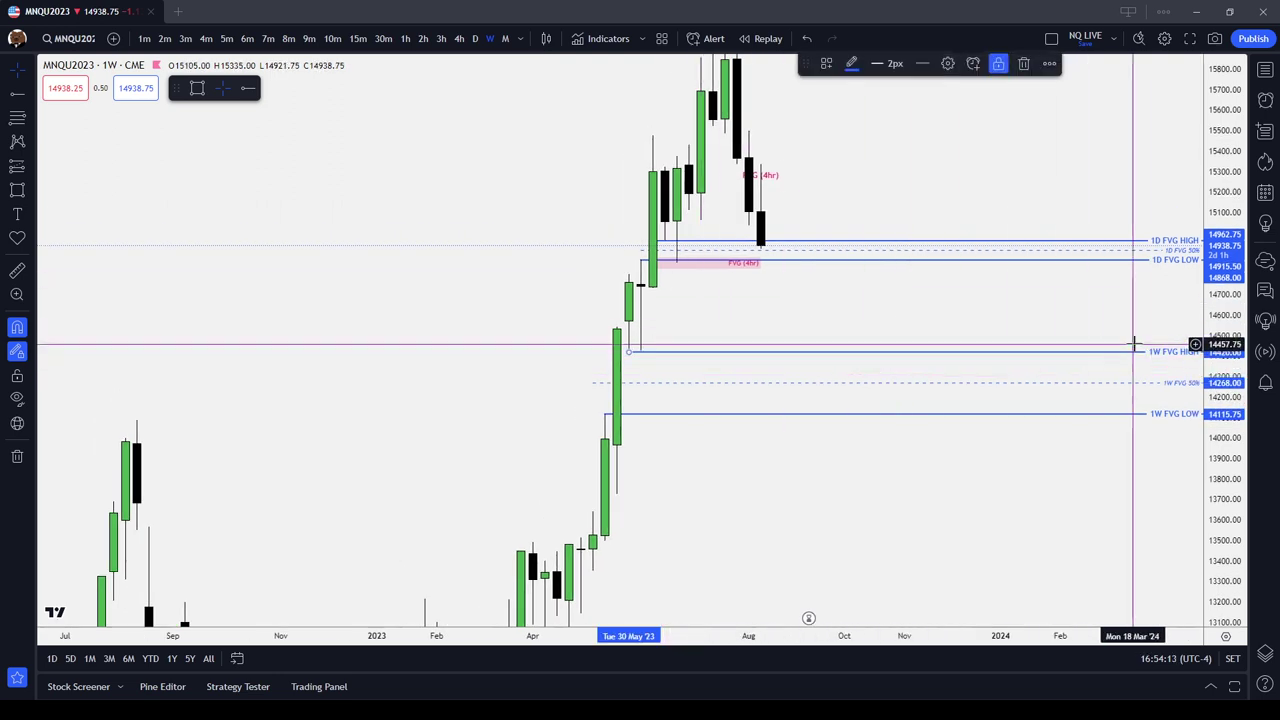
pyautogui.click(828, 314)
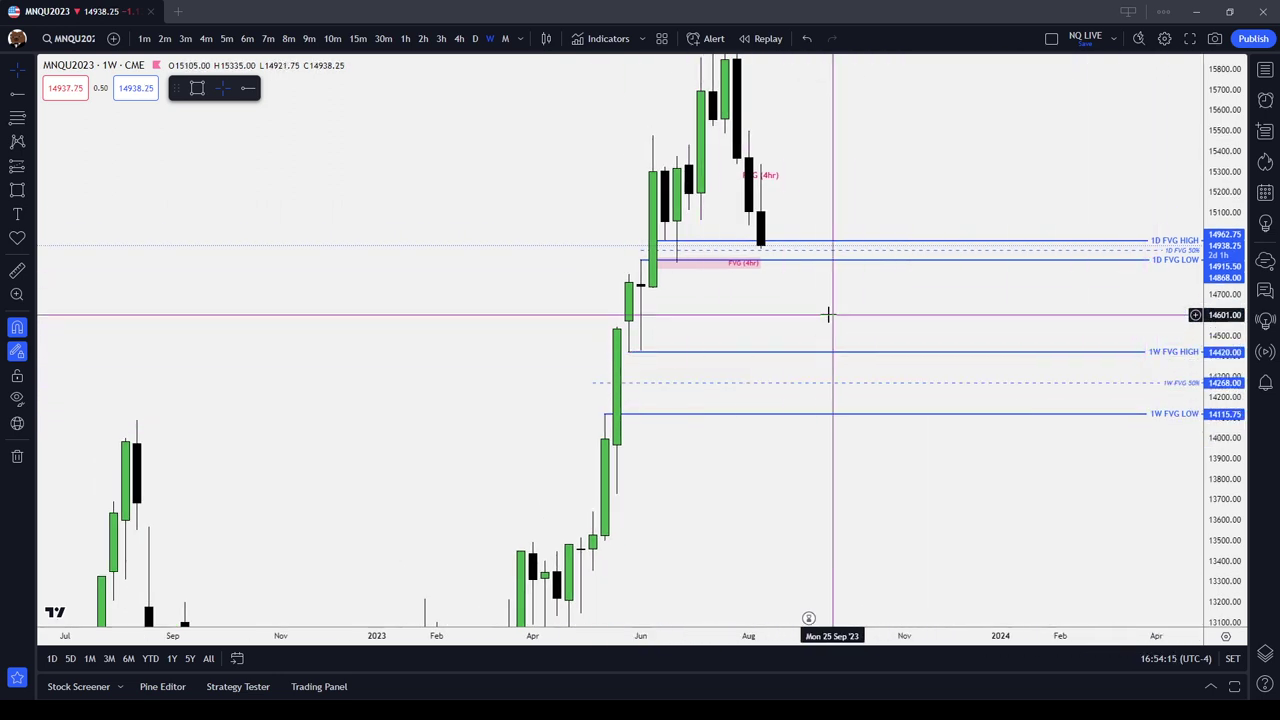
pyautogui.click(1150, 353)
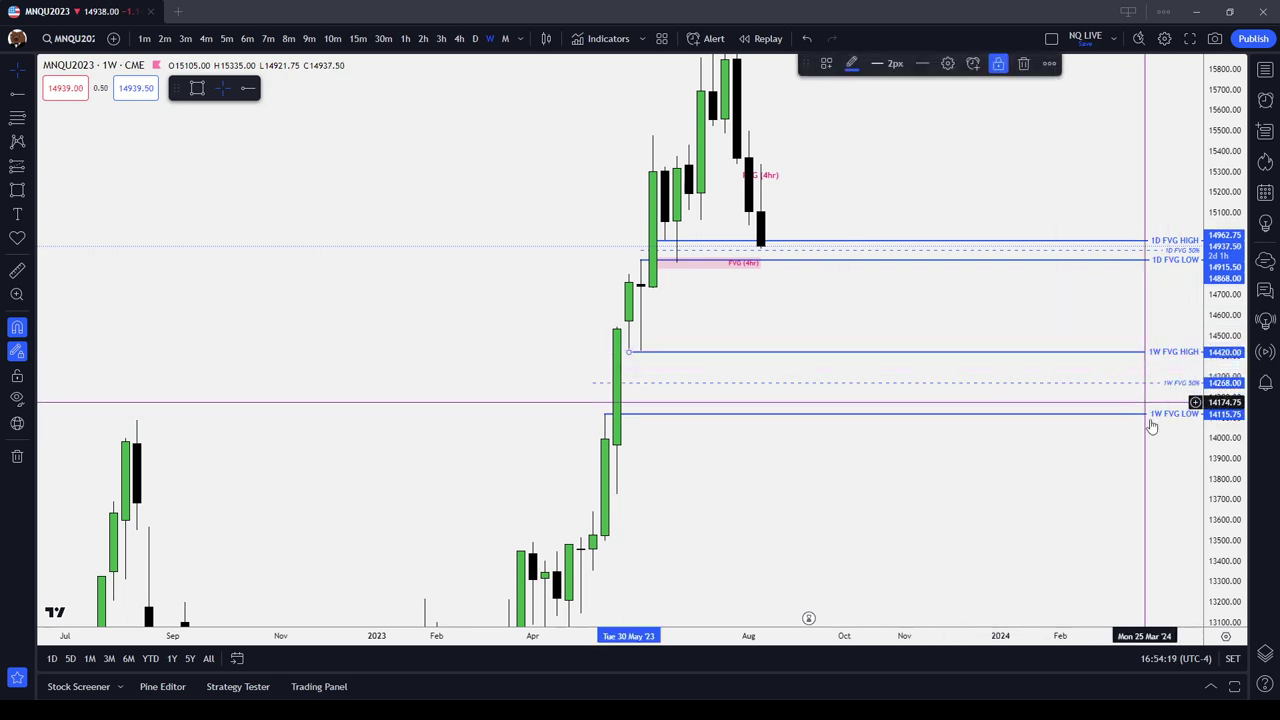
pyautogui.click(1150, 448)
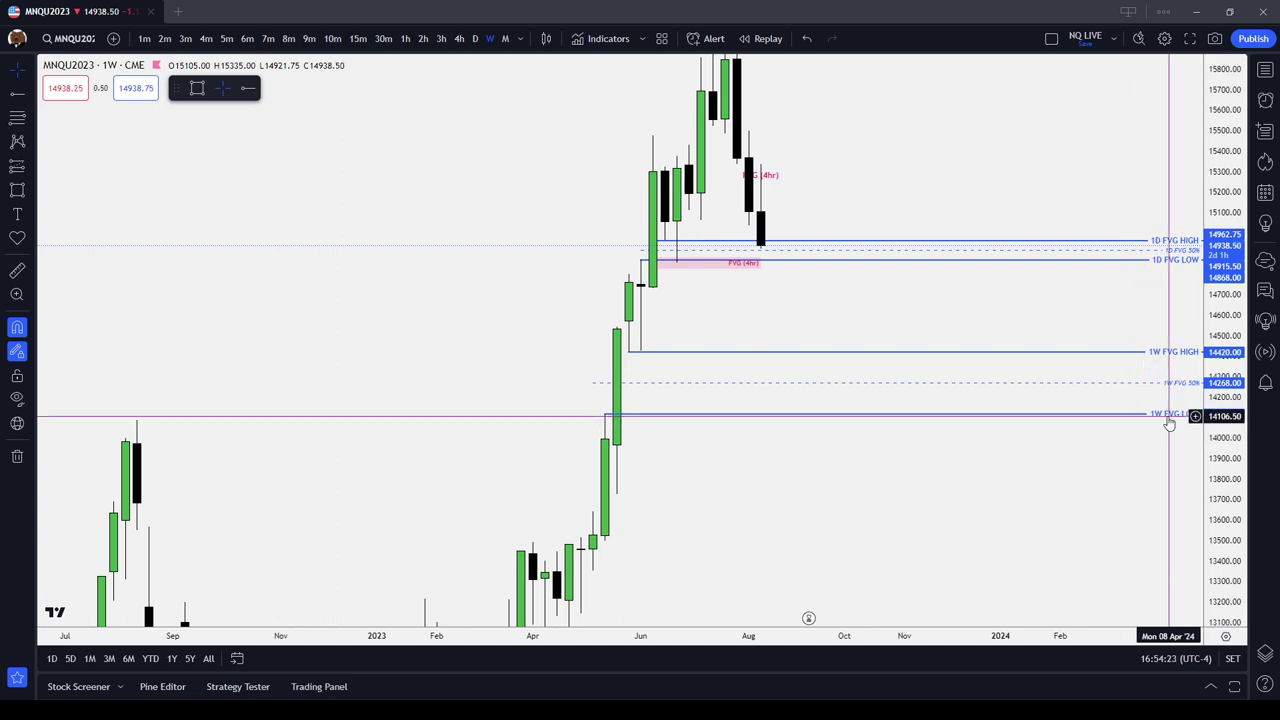
pyautogui.click(1172, 352)
pyautogui.click(1139, 454)
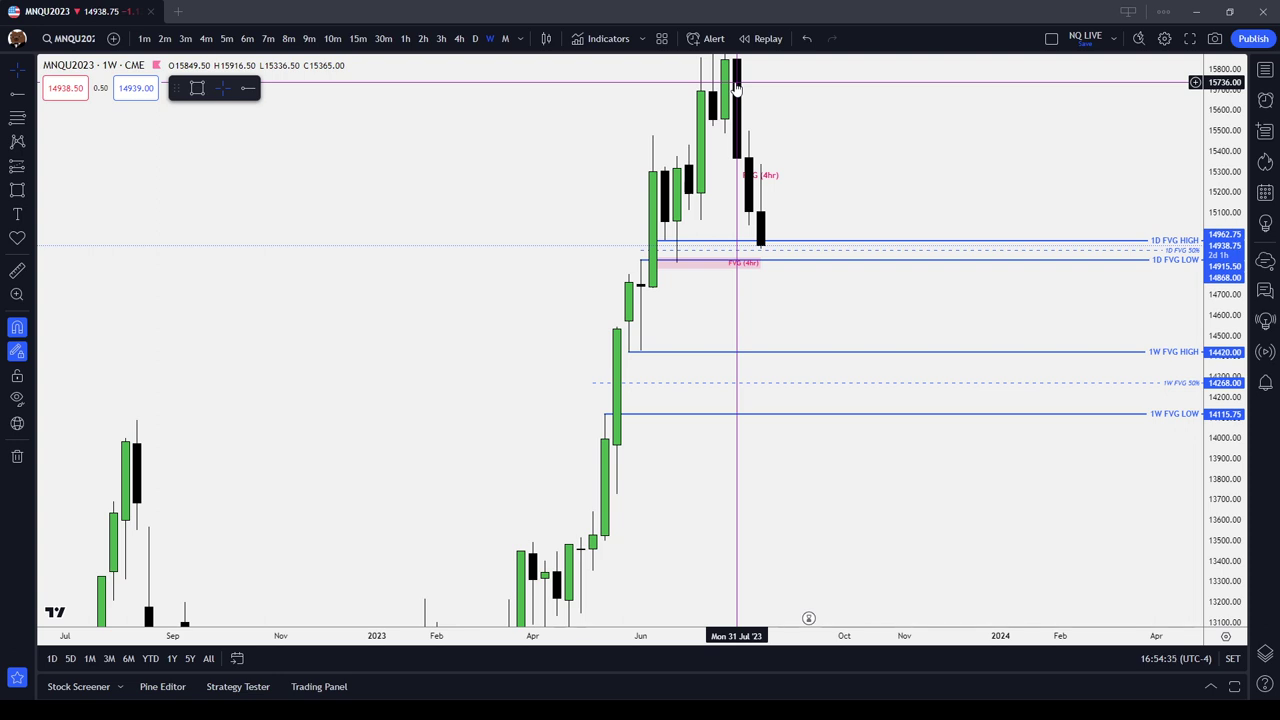
# - Switch to the daily timeframe and examine price around the 1D FVG HIGH and 1D FVG LOW levels
pyautogui.click(474, 38)
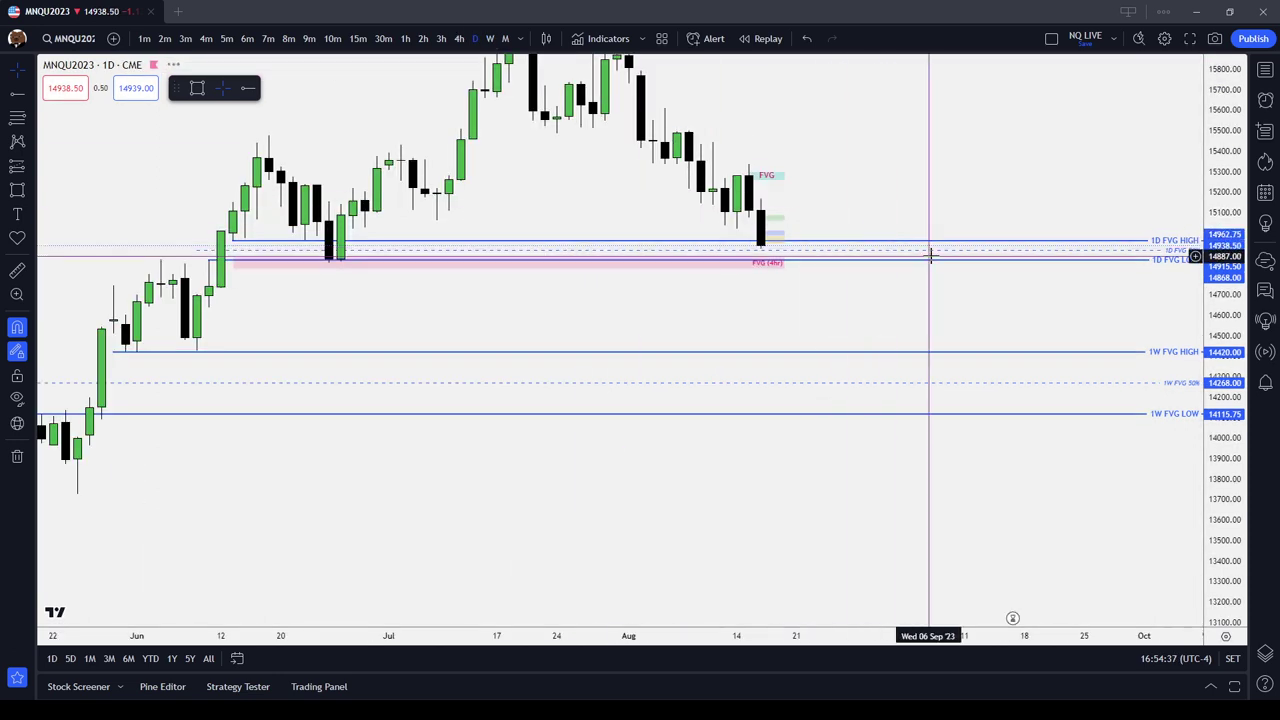
pyautogui.click(943, 463)
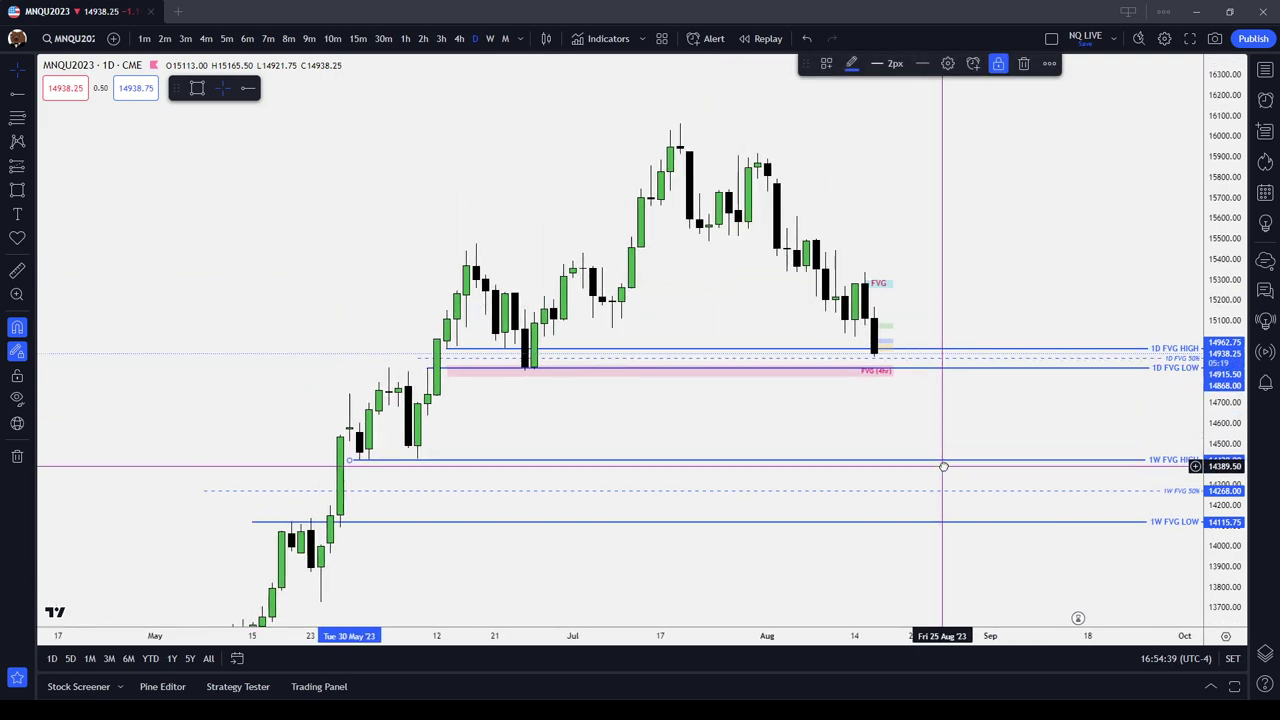
pyautogui.click(986, 428)
pyautogui.moveTo(1224, 446); pyautogui.dragTo(1204, 136)
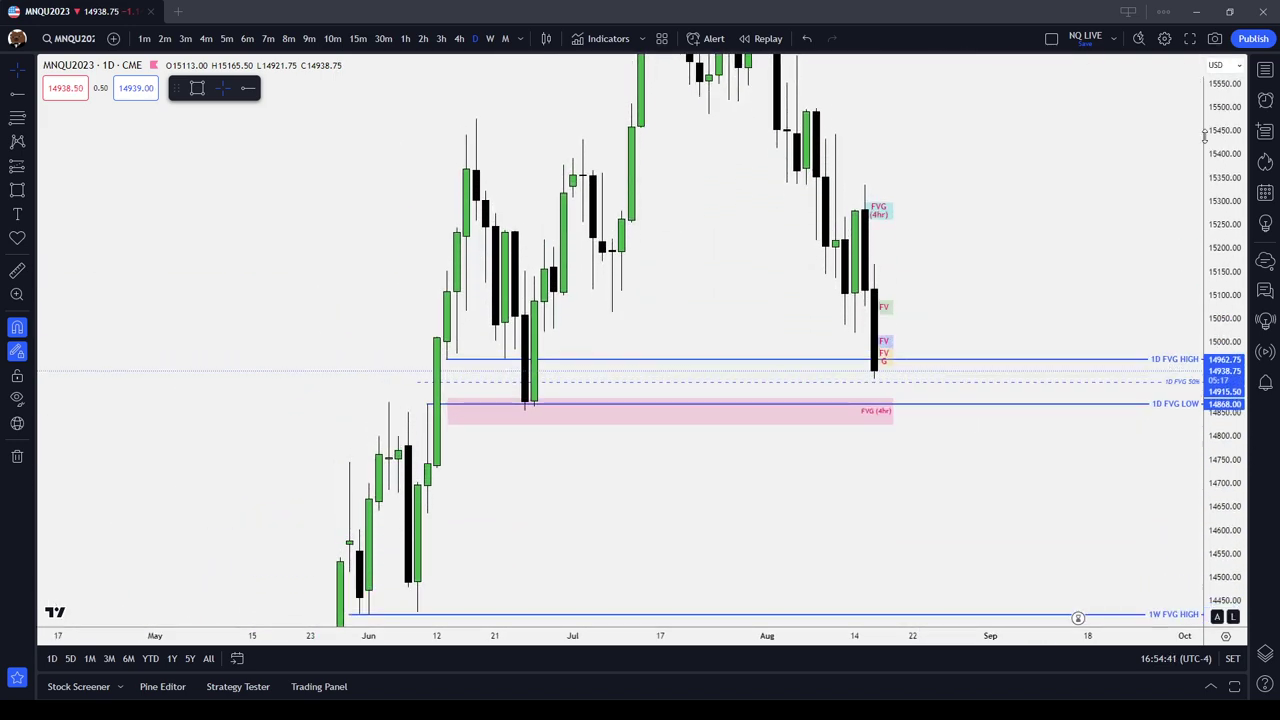
pyautogui.scroll(3, 1031, 263)
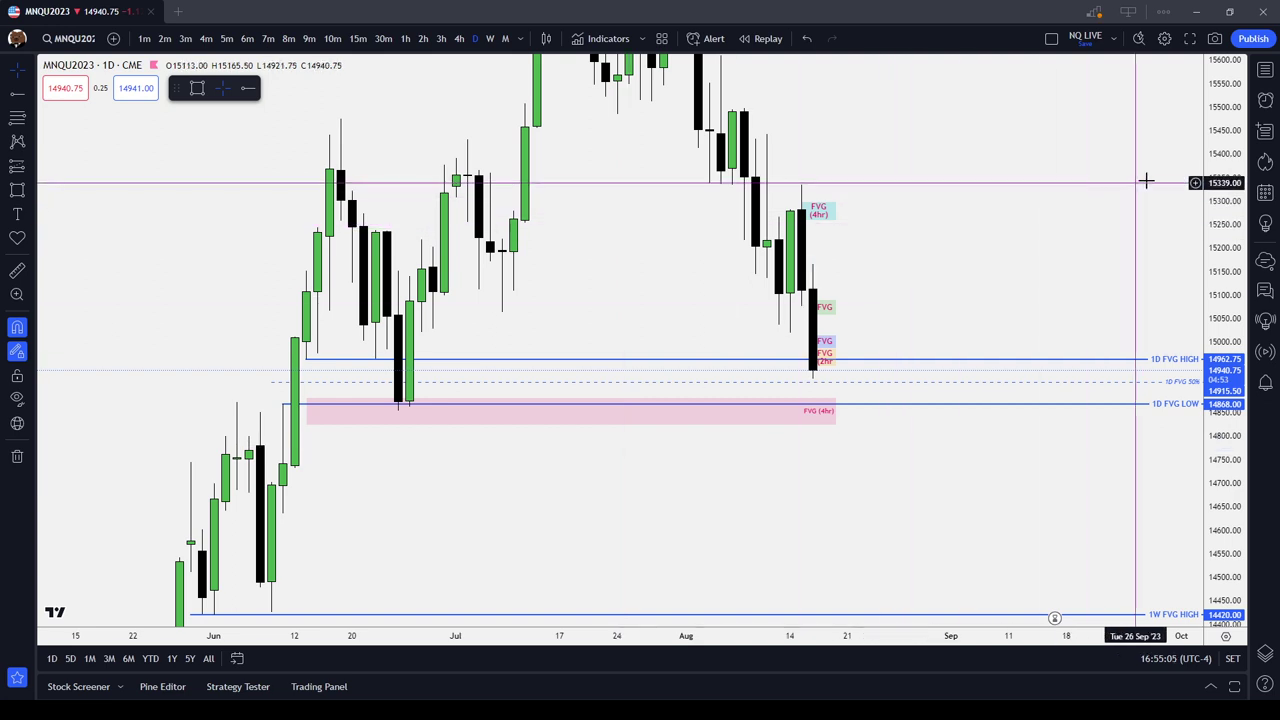
pyautogui.moveTo(1217, 172); pyautogui.dragTo(1212, 362)
pyautogui.scroll(3, 849, 329)
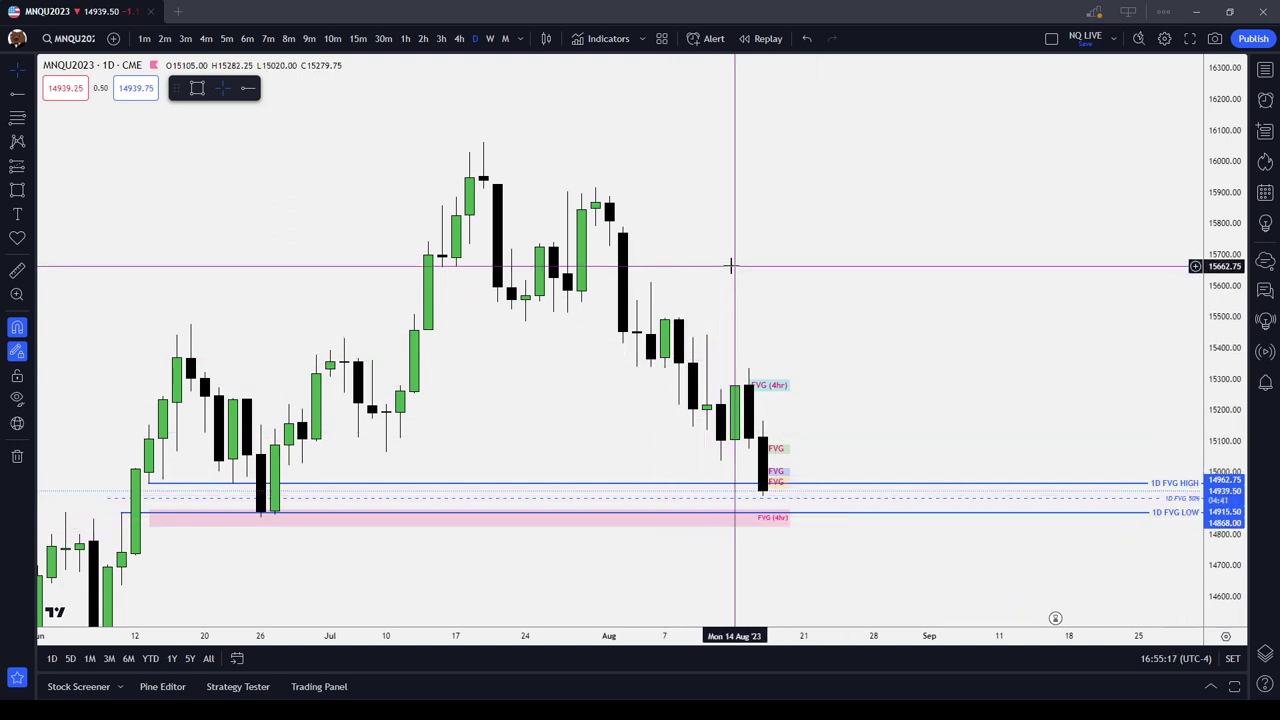
# - Mark the mid-July daily gap from 15279.75 to 15457.75 with a rectangle extended to 18 Aug '23, and delete the rectangle
pyautogui.scroll(-1, 733, 270)
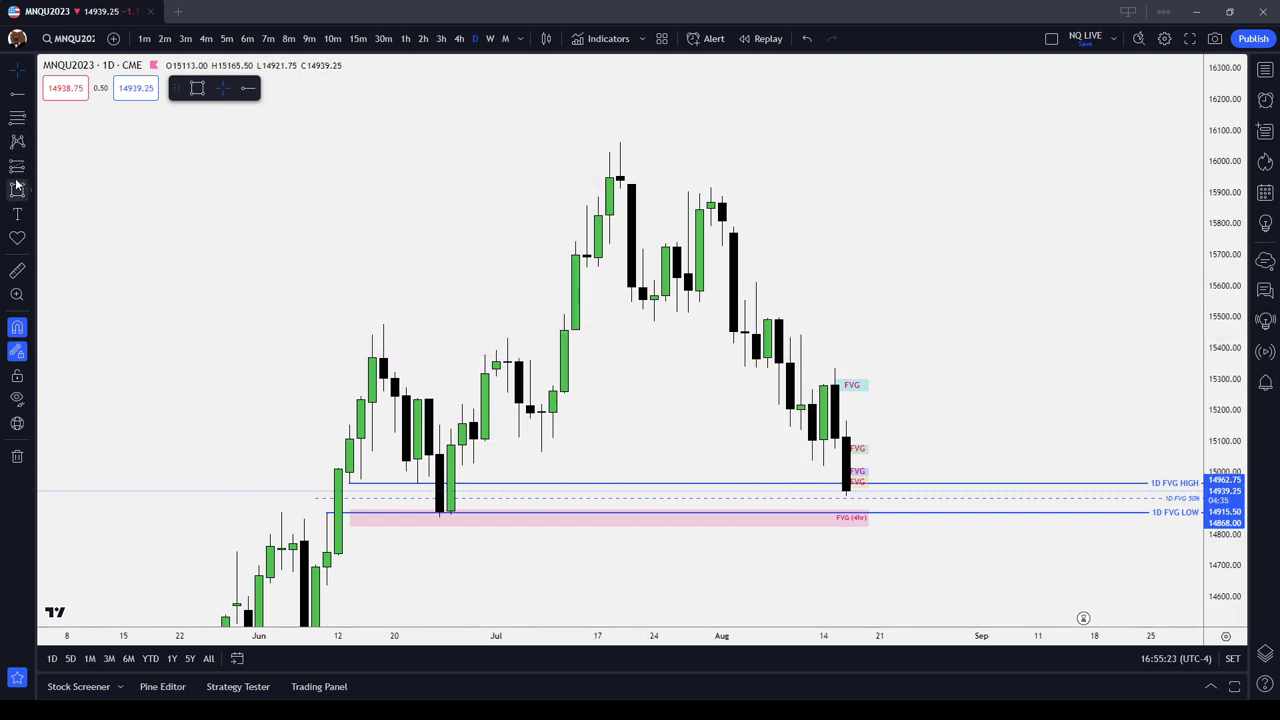
pyautogui.click(16, 188)
pyautogui.click(552, 385)
pyautogui.click(586, 351)
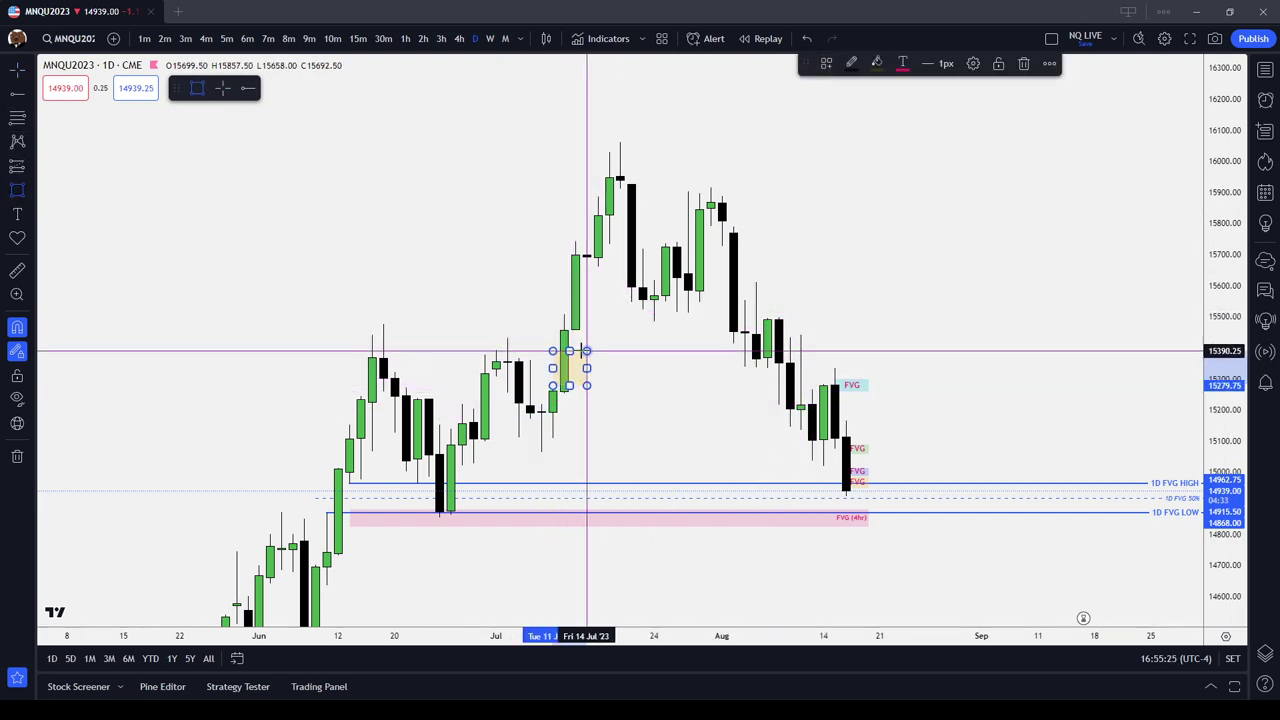
pyautogui.moveTo(569, 351)
pyautogui.mouseDown()
pyautogui.moveTo(566, 330)
pyautogui.moveTo(830, 356)
pyautogui.moveTo(812, 353)
pyautogui.mouseUp()
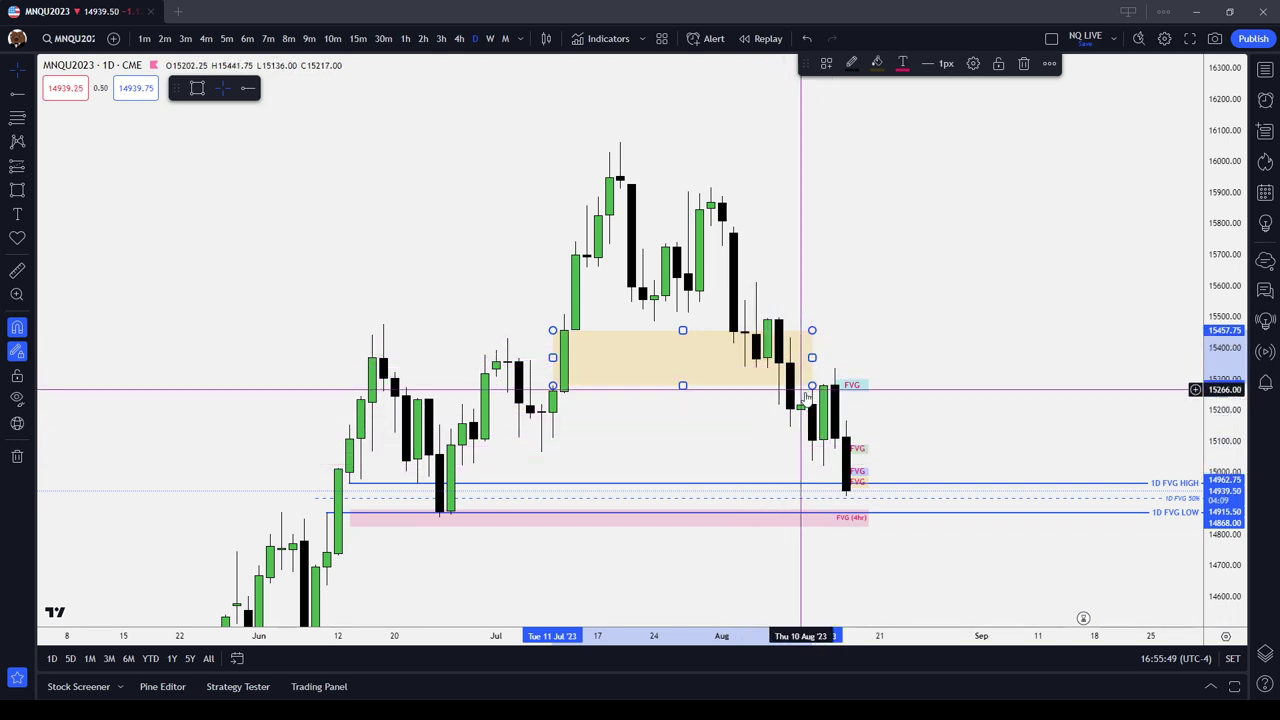
pyautogui.moveTo(813, 358); pyautogui.dragTo(872, 360)
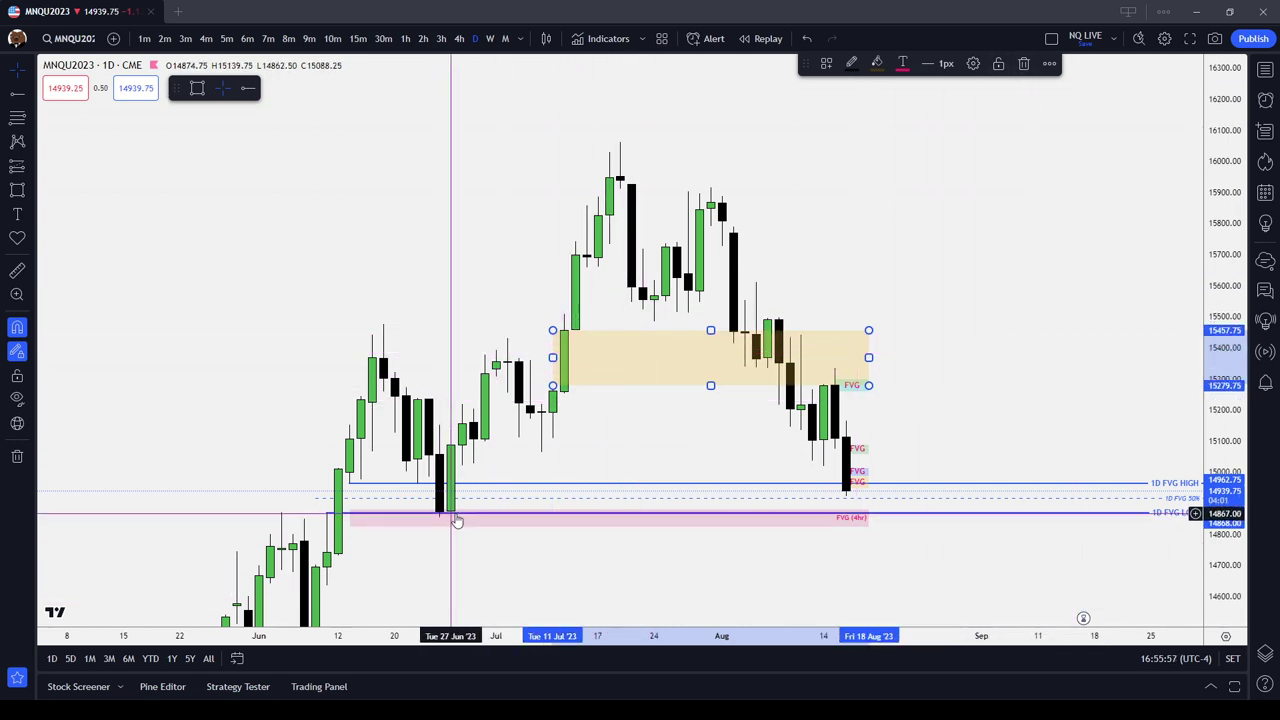
pyautogui.click(1023, 63)
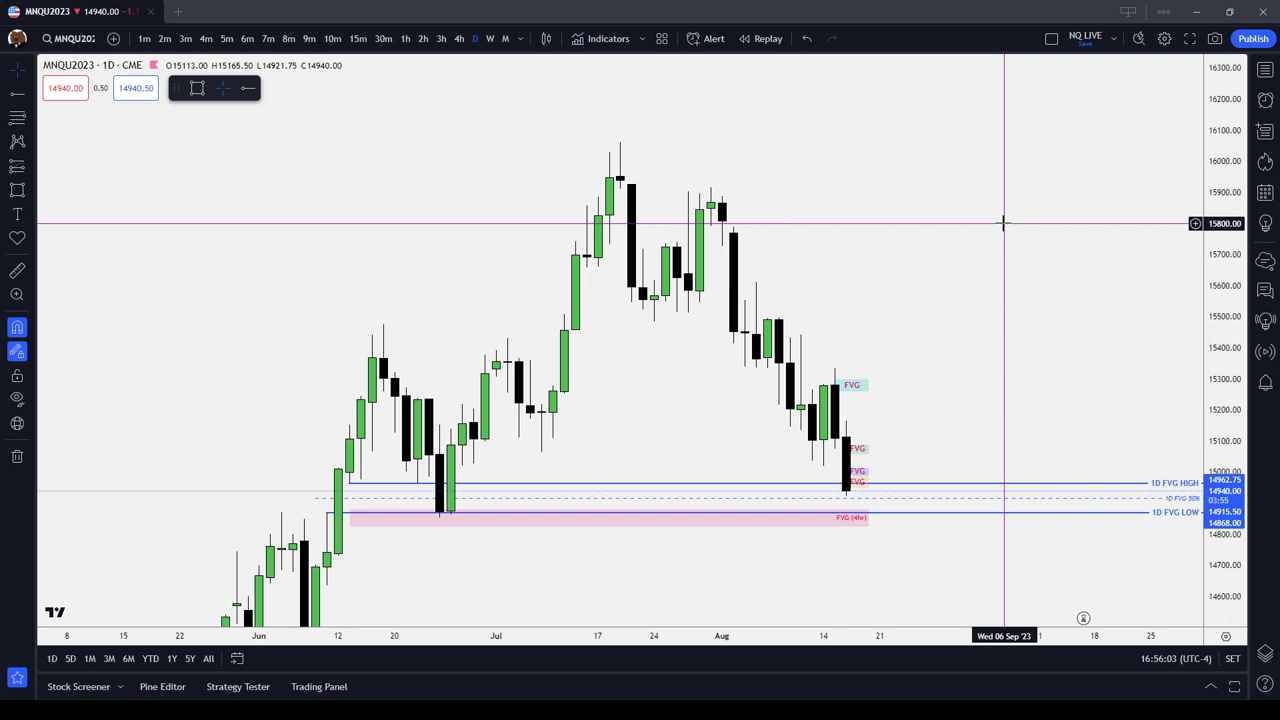
# - Compare the weekly timeframe with the daily one, returning to the daily chart's FVG levels
pyautogui.click(518, 40)
pyautogui.click(518, 40)
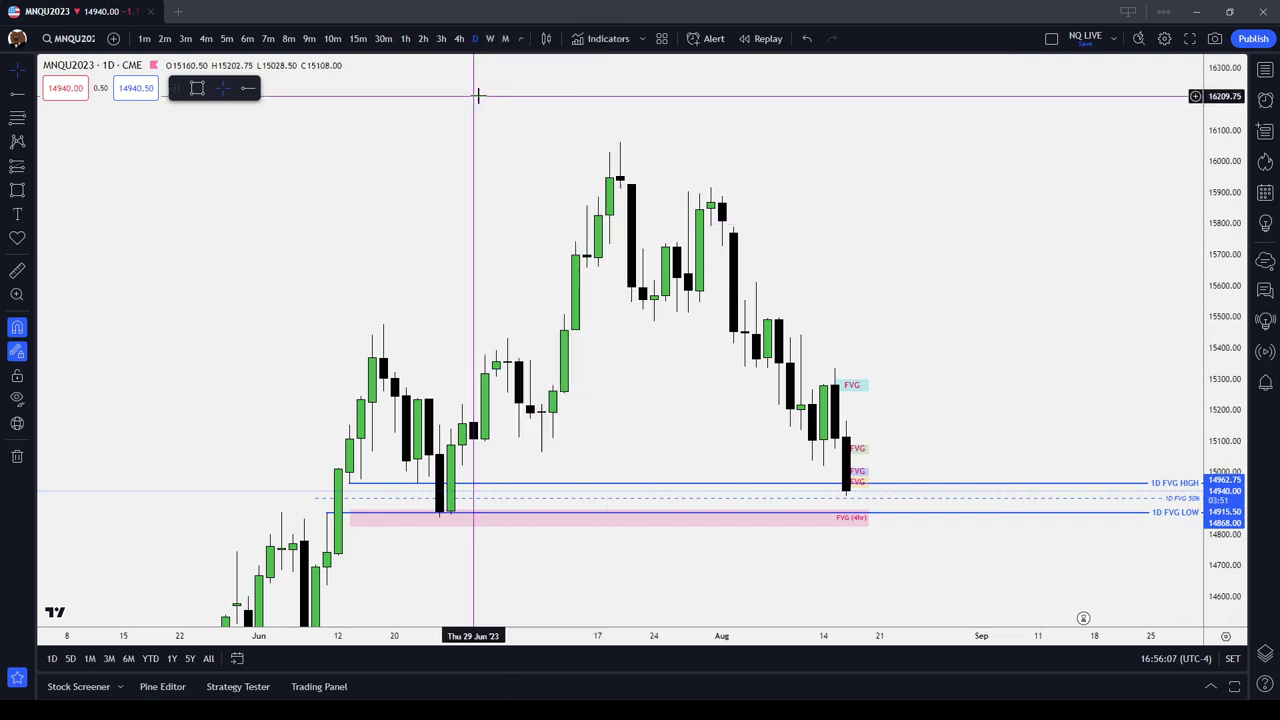
pyautogui.click(489, 38)
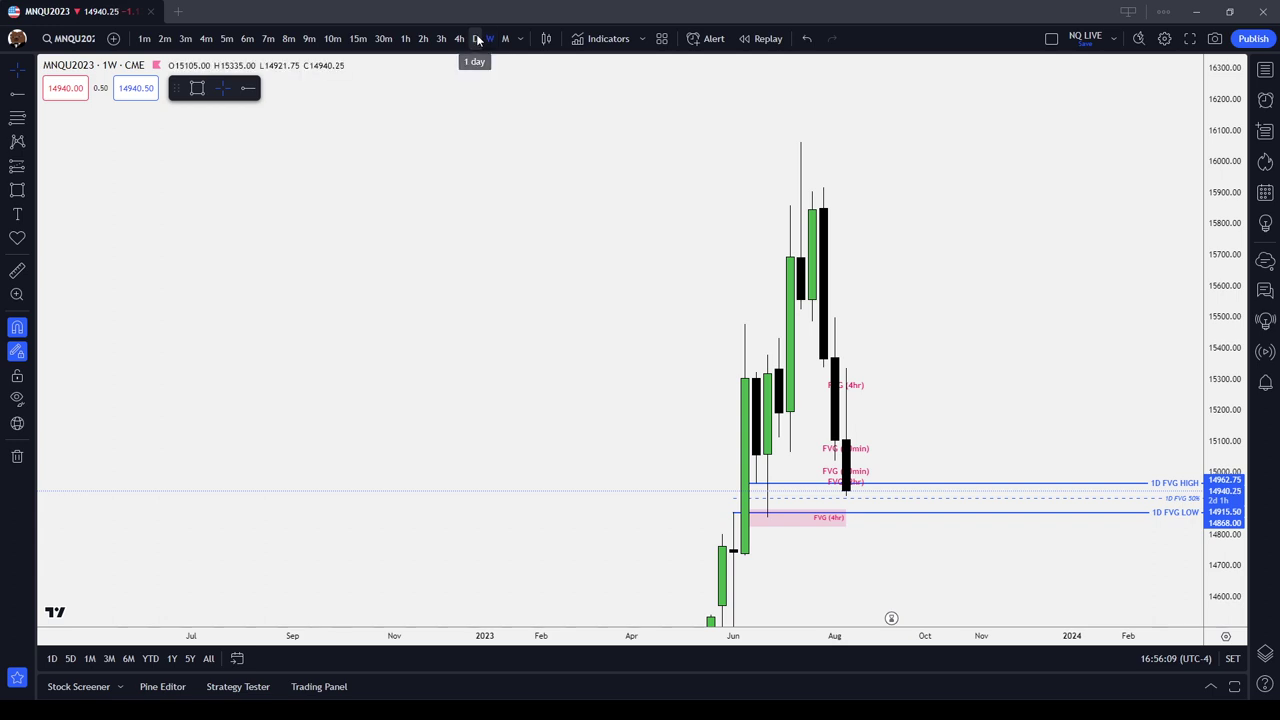
pyautogui.click(477, 38)
pyautogui.scroll(-3, 940, 354)
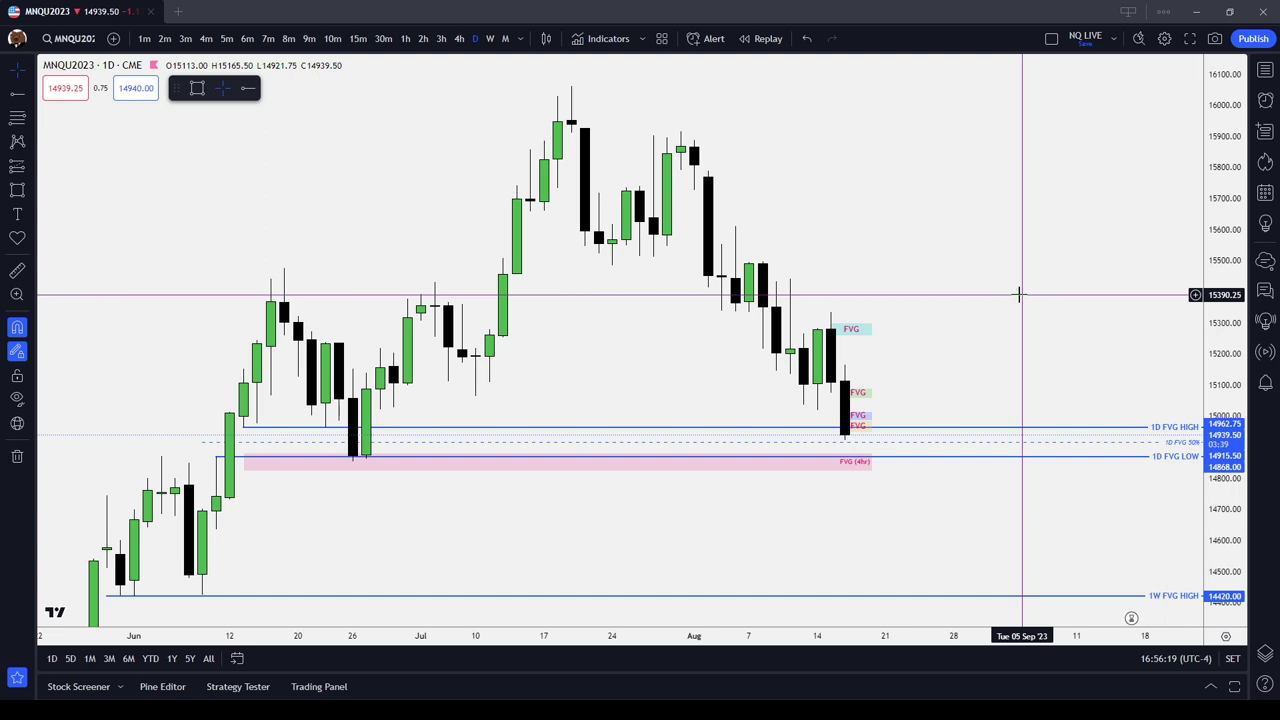
# - Switch to the 4-hour timeframe and examine the FVG (4hr) zones above and below the current price
pyautogui.click(459, 38)
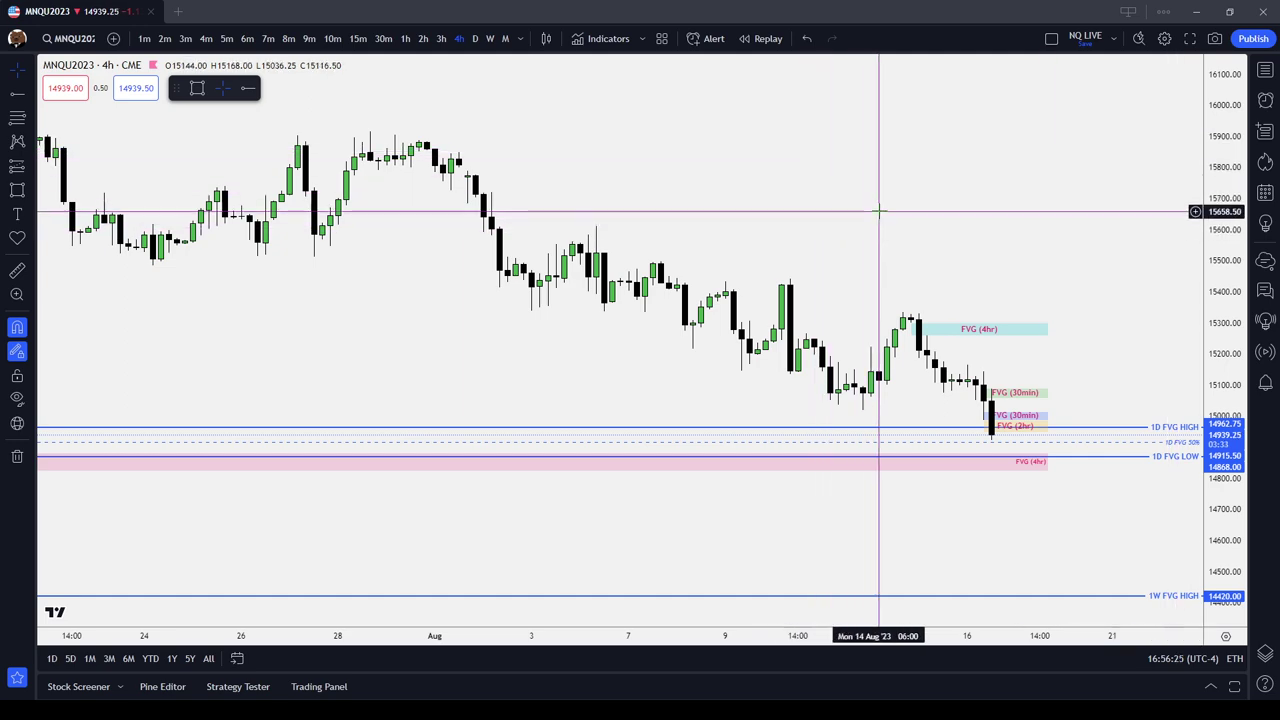
pyautogui.scroll(-5, 909, 346)
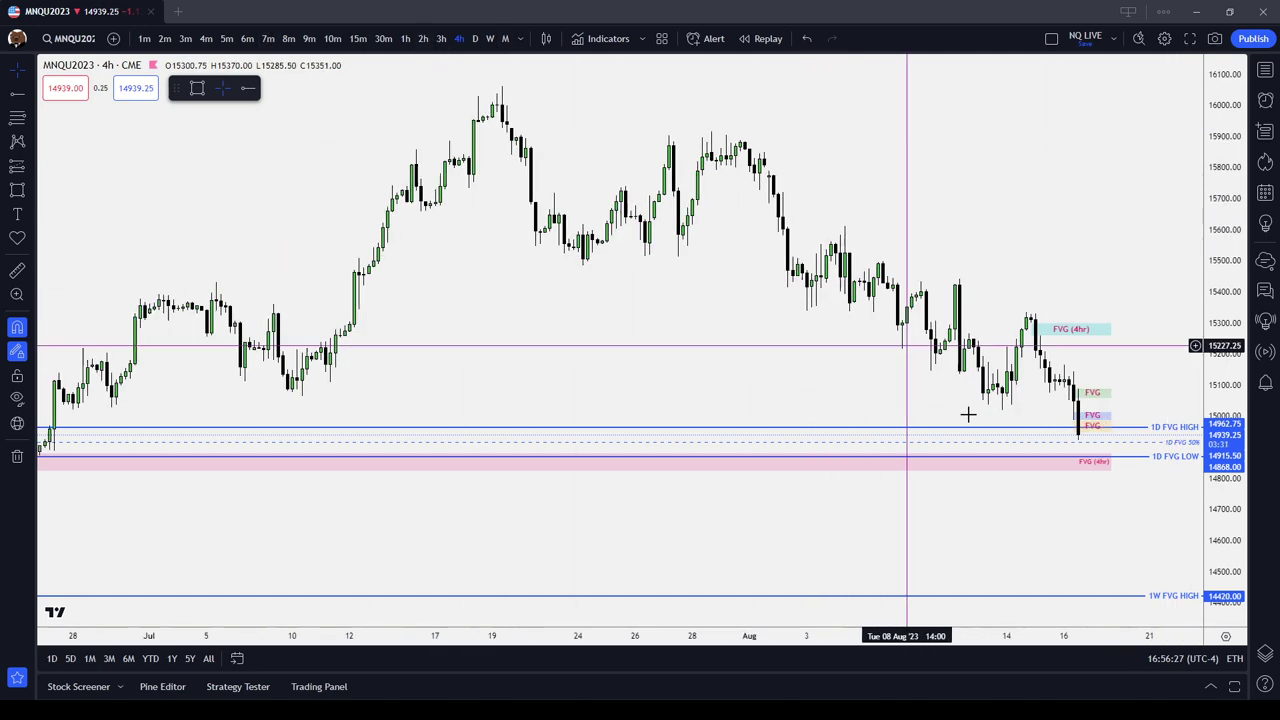
pyautogui.moveTo(1243, 520); pyautogui.dragTo(1215, 291)
pyautogui.scroll(2, 1193, 275)
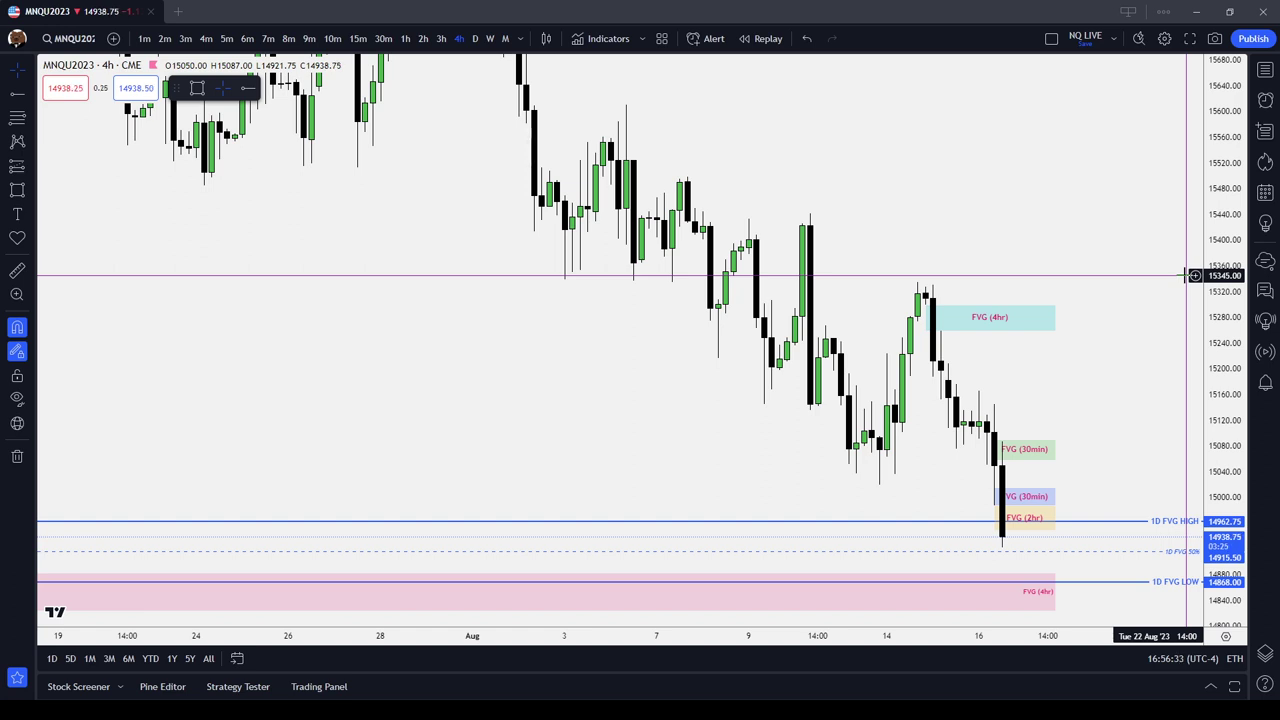
# - Switch to the 3-hour timeframe and examine the FVG (4hr), FVG (30min) and FVG (2hr) zones
pyautogui.click(445, 40)
pyautogui.click(903, 319)
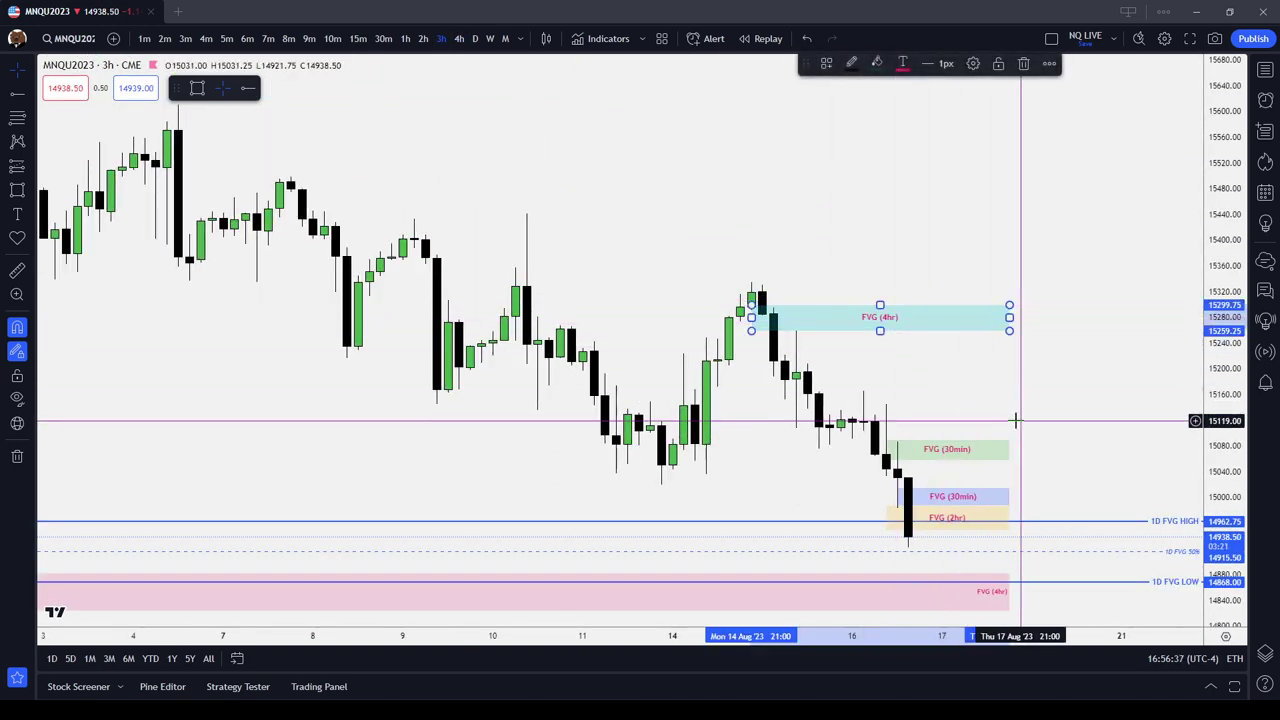
pyautogui.moveTo(1014, 209); pyautogui.dragTo(874, 323)
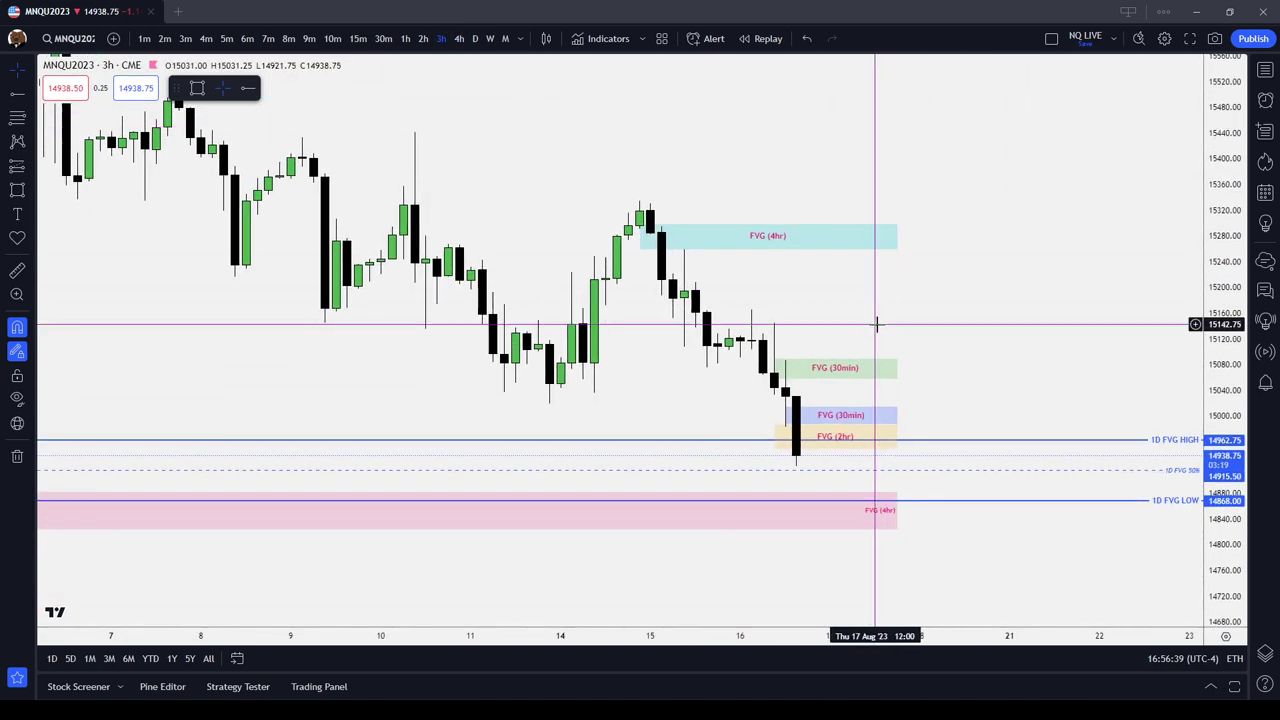
pyautogui.click(874, 366)
pyautogui.click(998, 232)
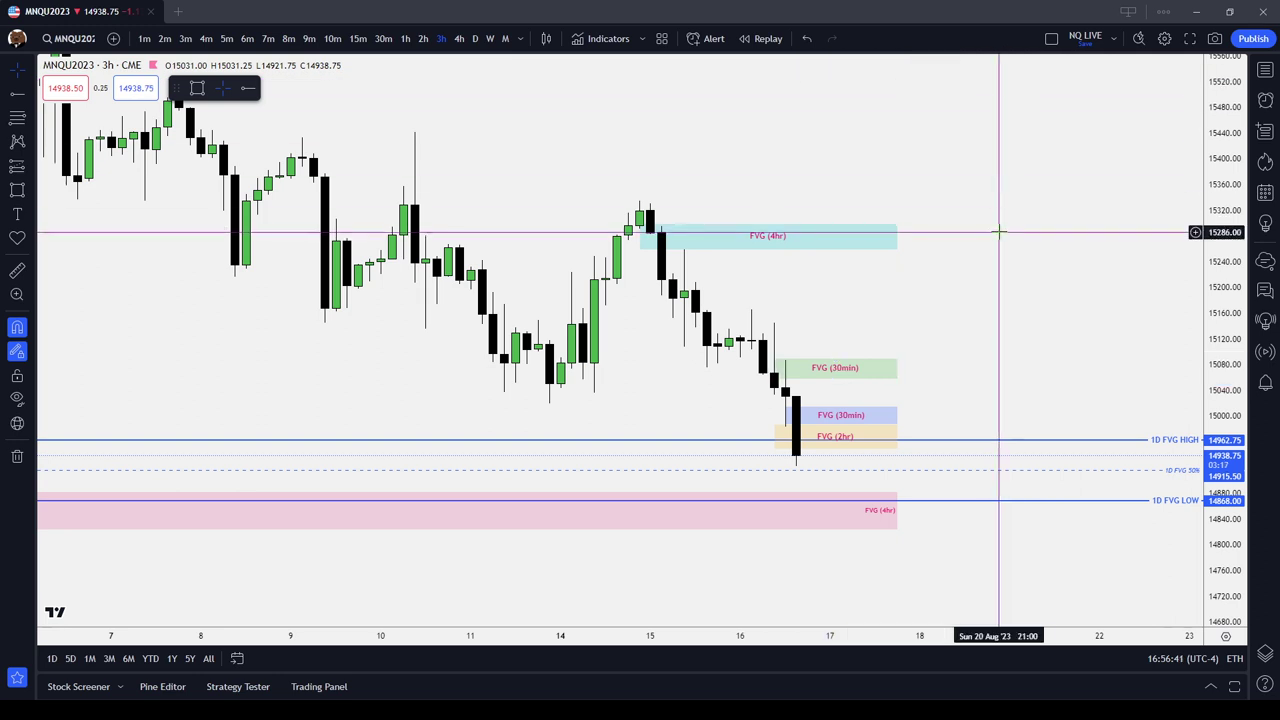
# - Switch to the 15-minute timeframe and examine the FVG (30min) and FVG (2hr) zones above the latest candles
pyautogui.click(358, 38)
pyautogui.scroll(-5, 837, 482)
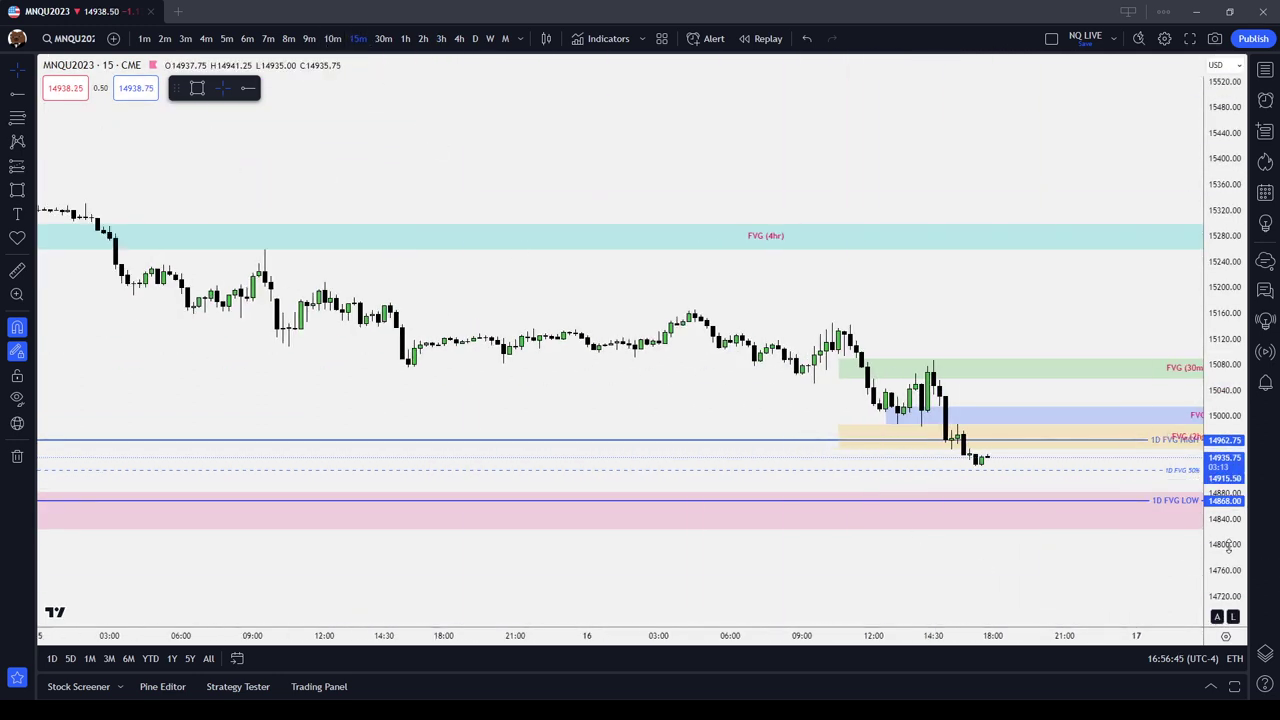
pyautogui.moveTo(1229, 546); pyautogui.dragTo(1226, 283)
pyautogui.moveTo(1116, 316); pyautogui.dragTo(766, 157)
pyautogui.scroll(2, 1000, 184)
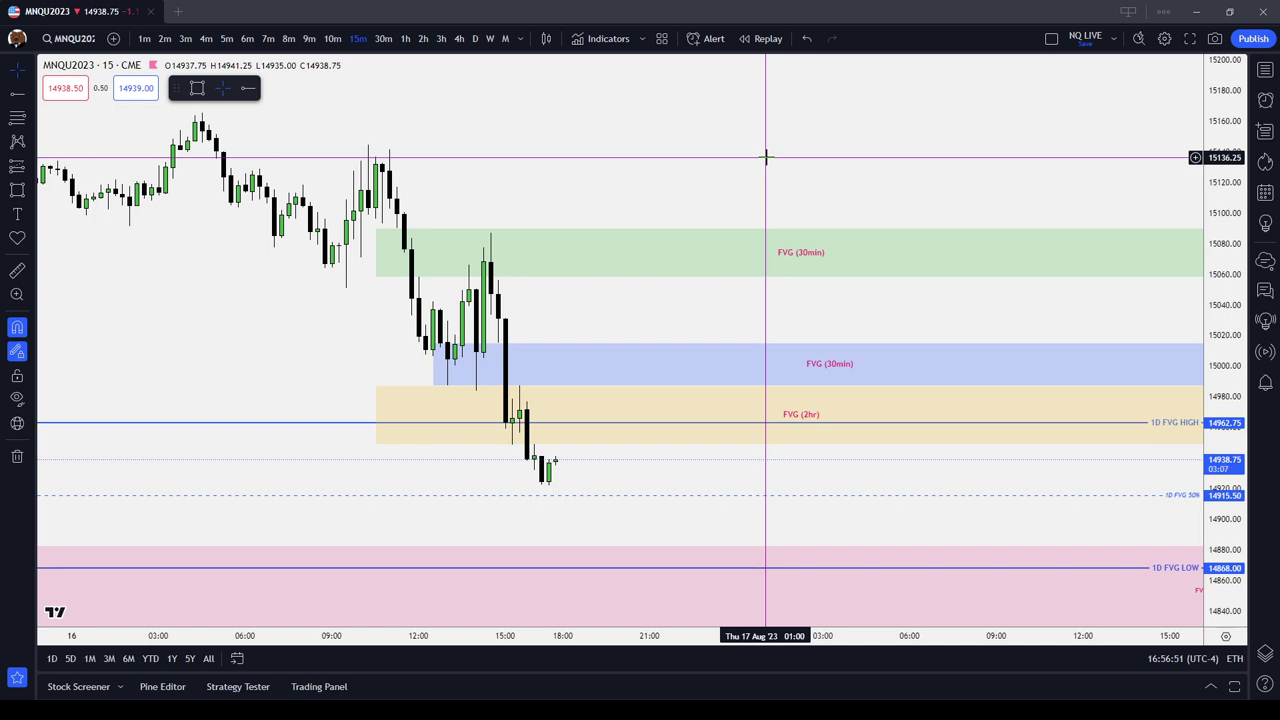
# - Return to the daily timeframe and rescale the price axis to fit both the 1D and 1W FVG levels
pyautogui.click(475, 38)
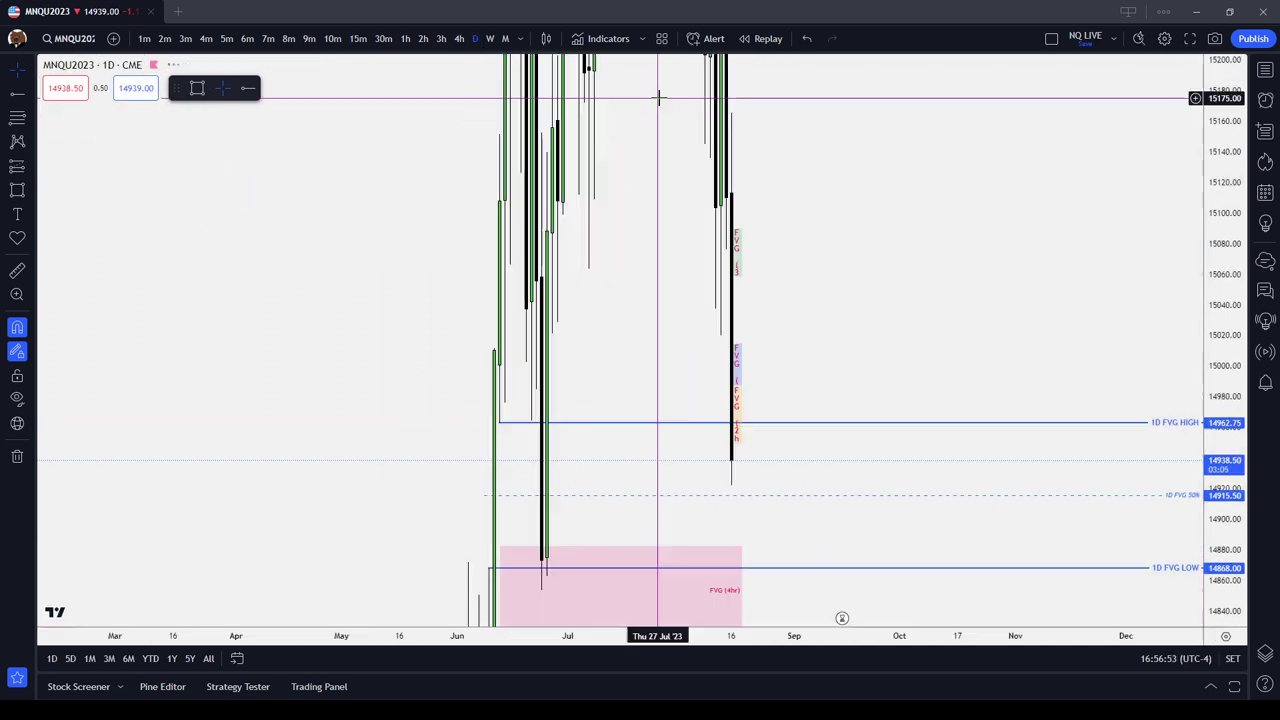
pyautogui.moveTo(1214, 120); pyautogui.dragTo(1234, 680)
pyautogui.scroll(2, 957, 314)
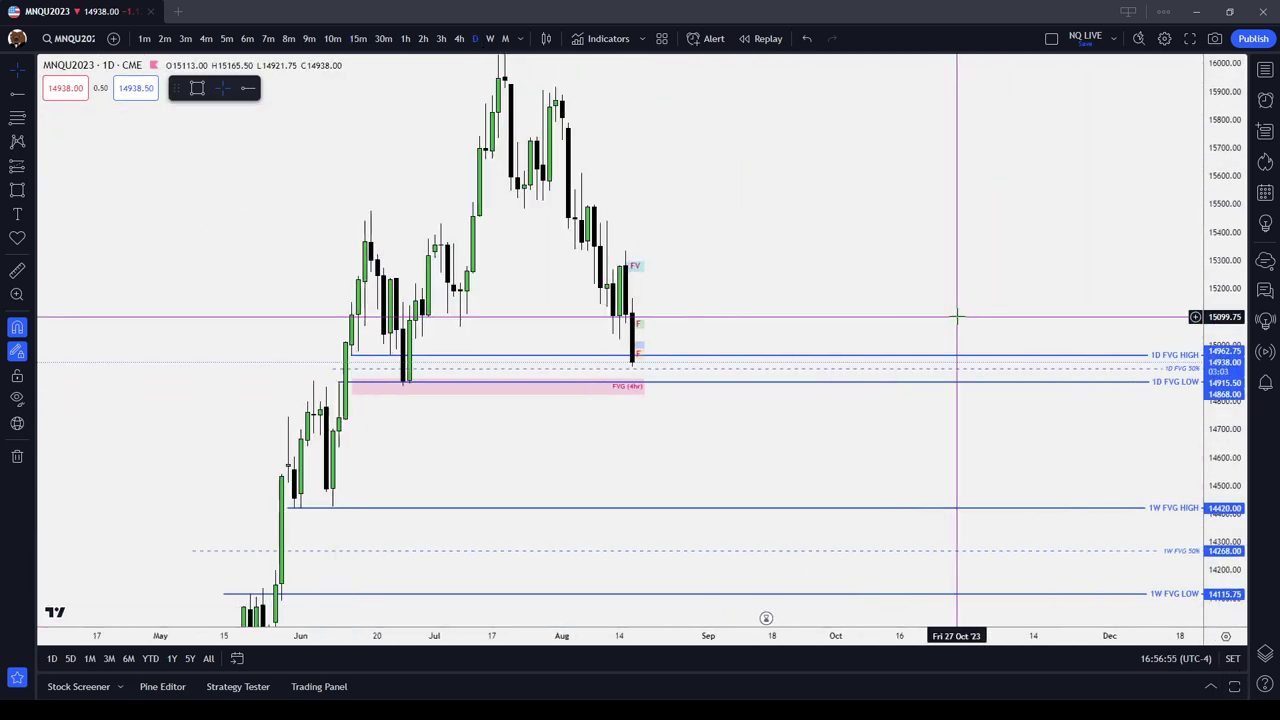
# - Examine the 1D and 1W FVG levels below price on the daily chart, briefly checking the weekly timeframe before returning to daily
pyautogui.moveTo(765, 309); pyautogui.dragTo(921, 387)
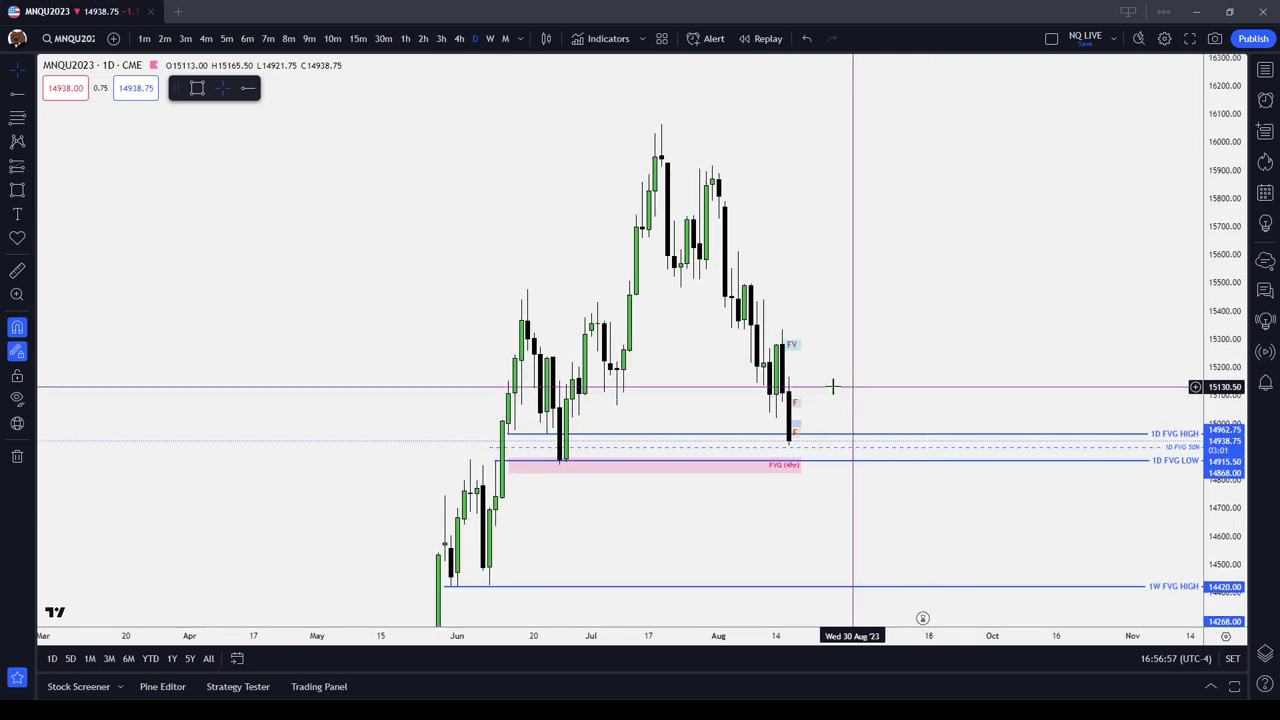
pyautogui.scroll(1, 824, 385)
pyautogui.moveTo(821, 384); pyautogui.dragTo(882, 284)
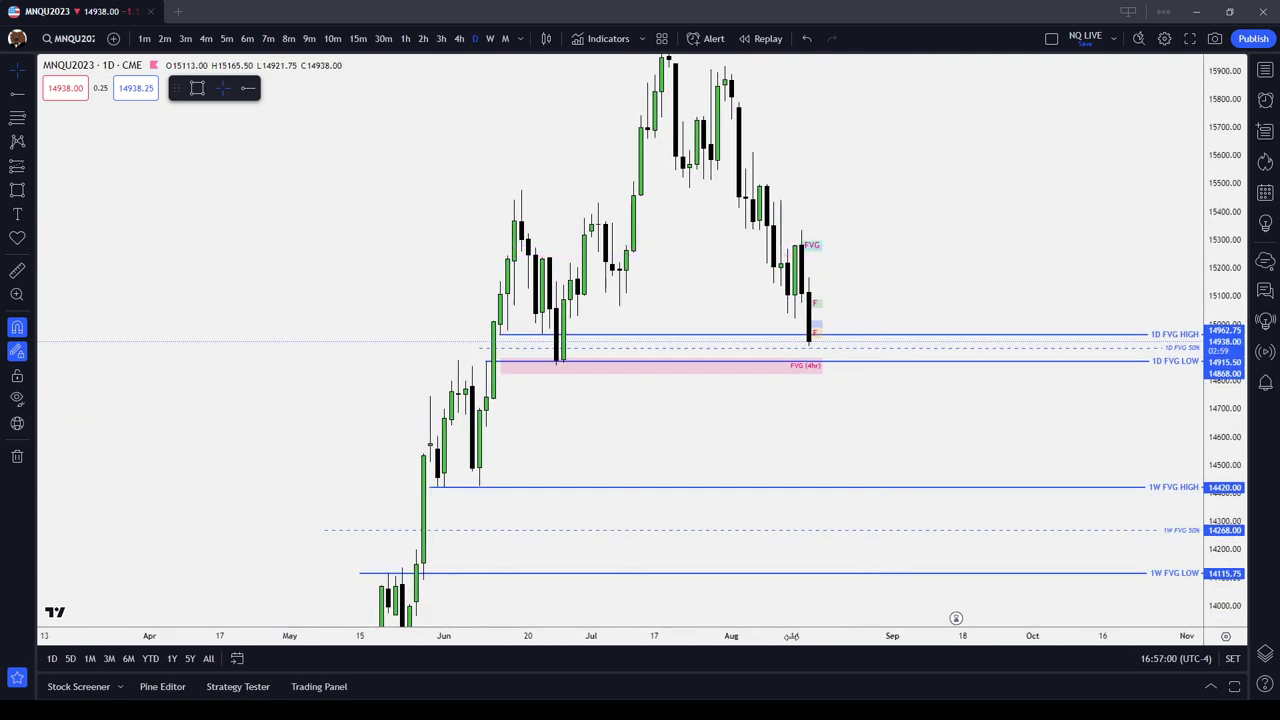
pyautogui.click(489, 38)
pyautogui.click(475, 38)
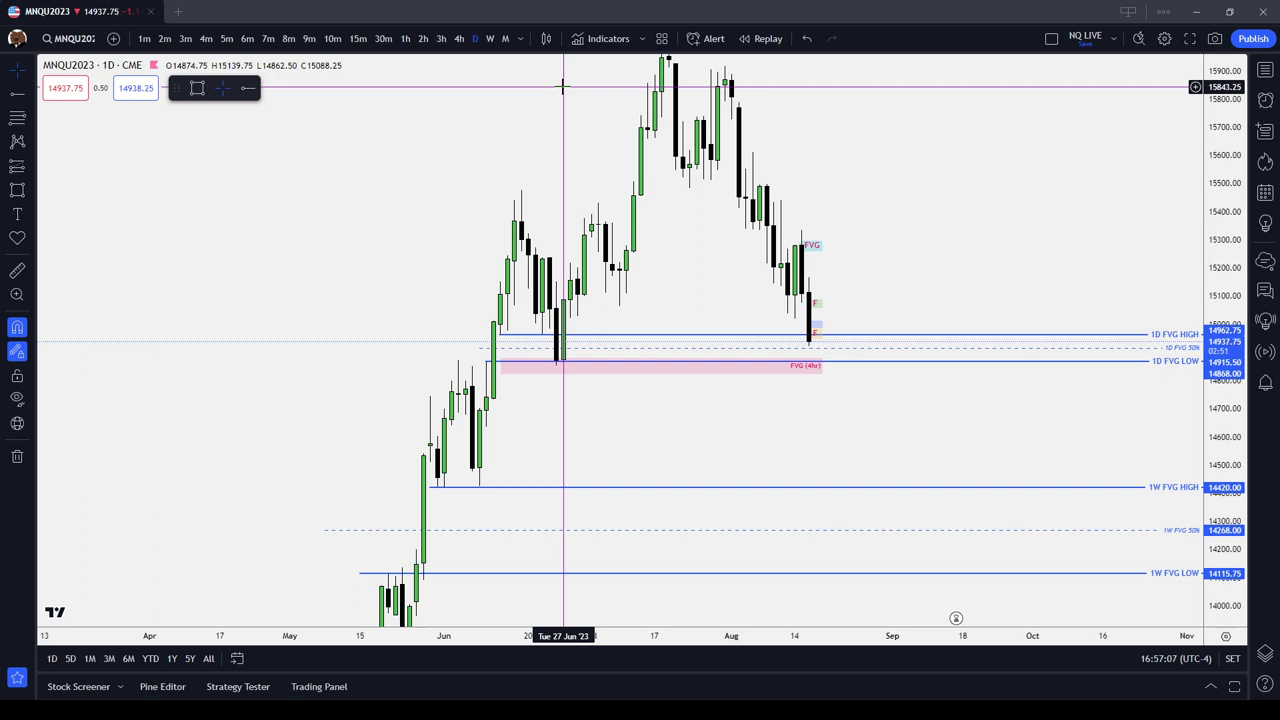
# - Step down from the 4-hour to the 30-minute timeframe and examine the FVG (30min), FVG (2hr) and FVG (4hr) zones around the latest candles
pyautogui.click(459, 38)
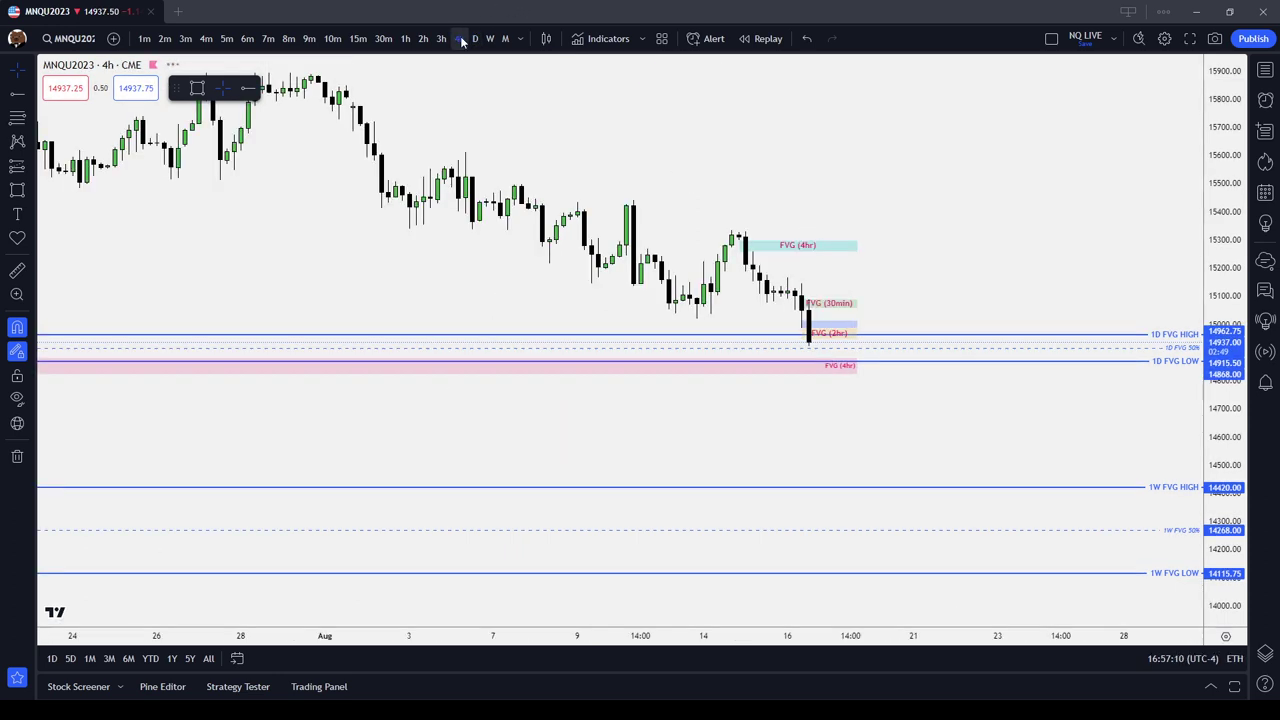
pyautogui.click(392, 39)
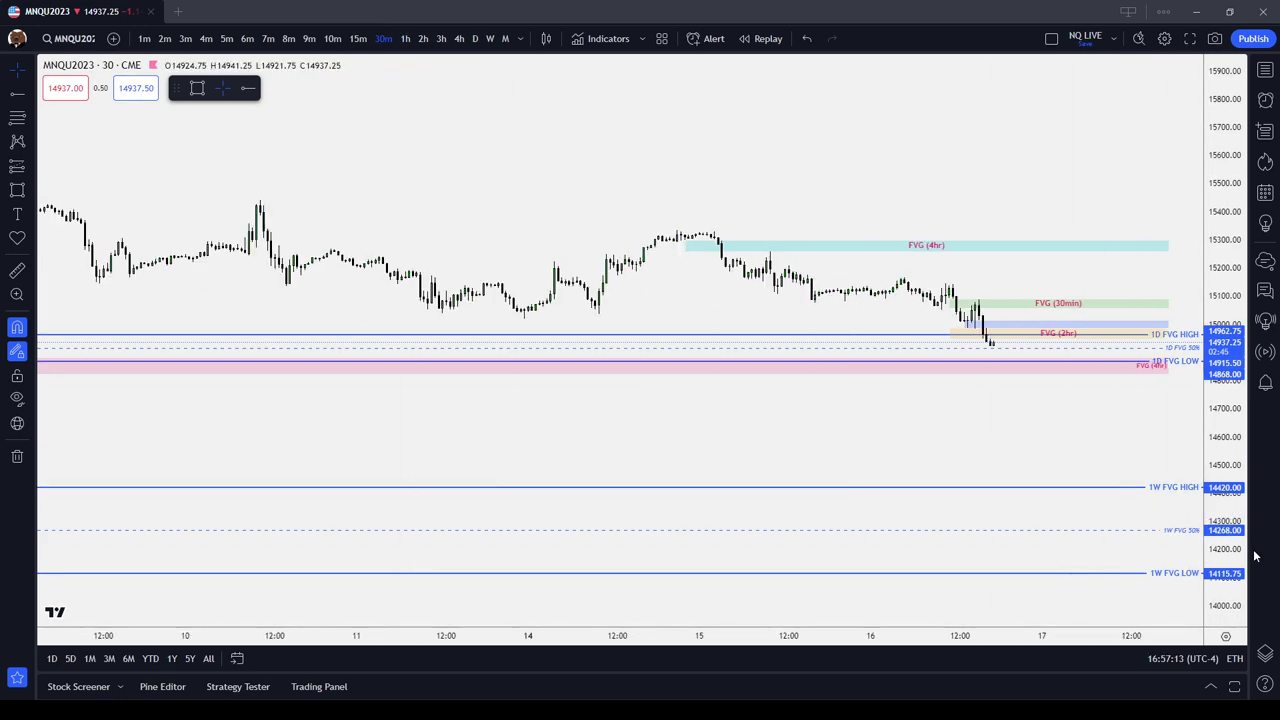
pyautogui.scroll(5, 1140, 303)
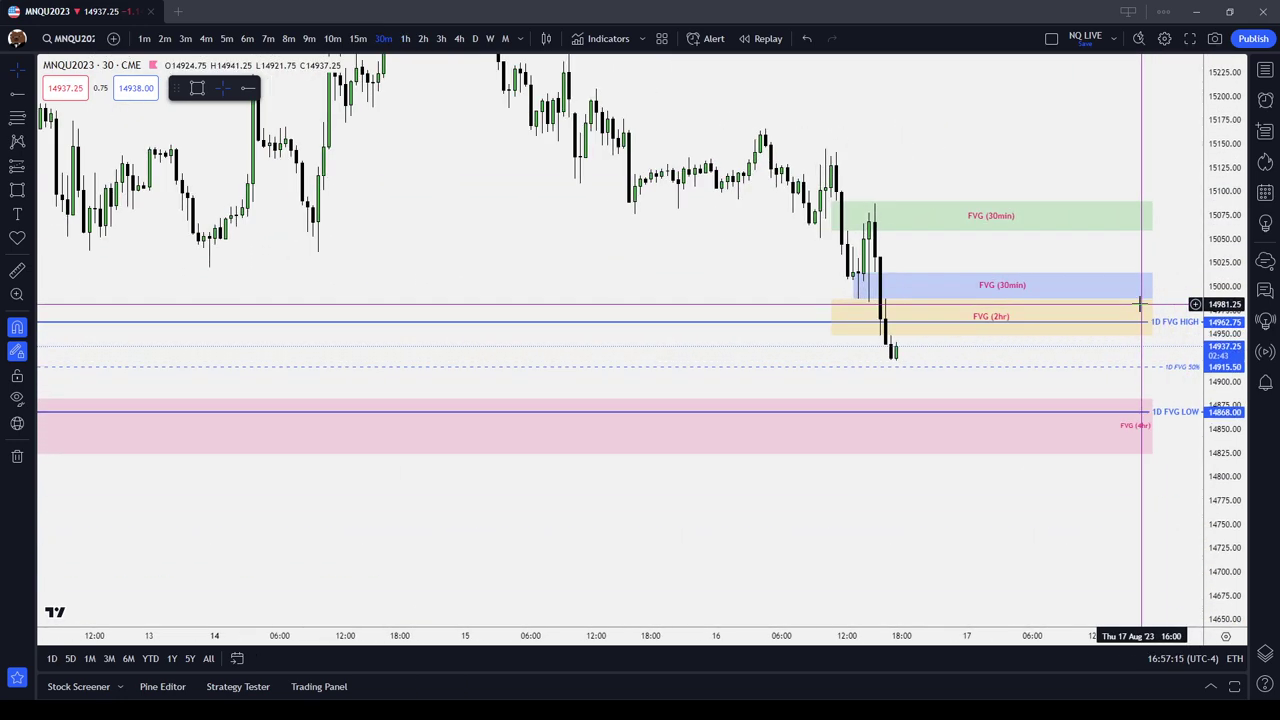